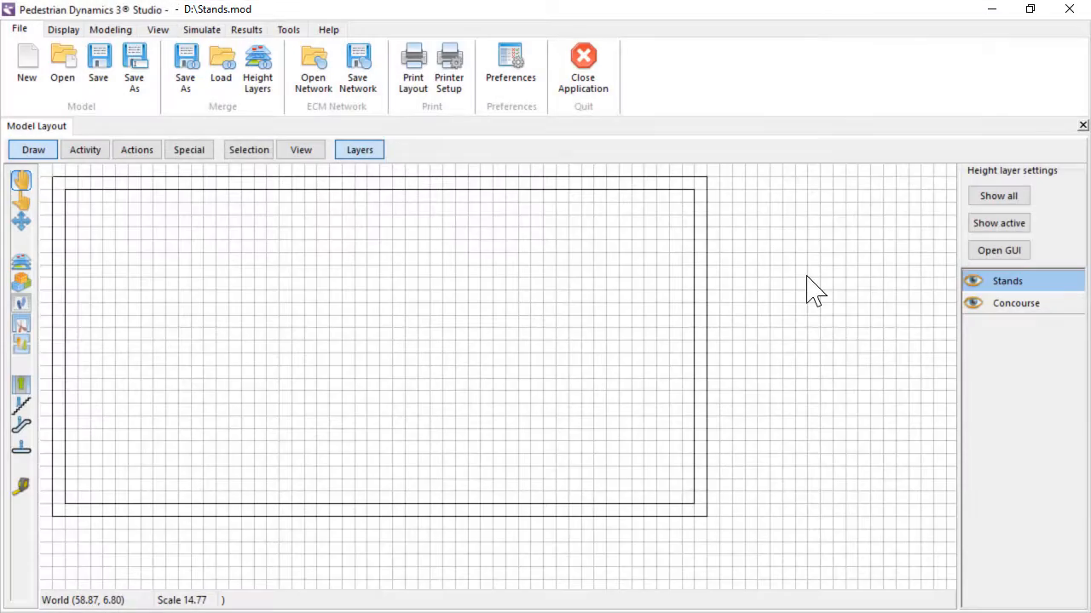
Draw a wide rectangular walkable area across the upper half of the Concourse layer, just inside its inner outline.
{"action": "left_click", "coordinate": [1031, 307]}
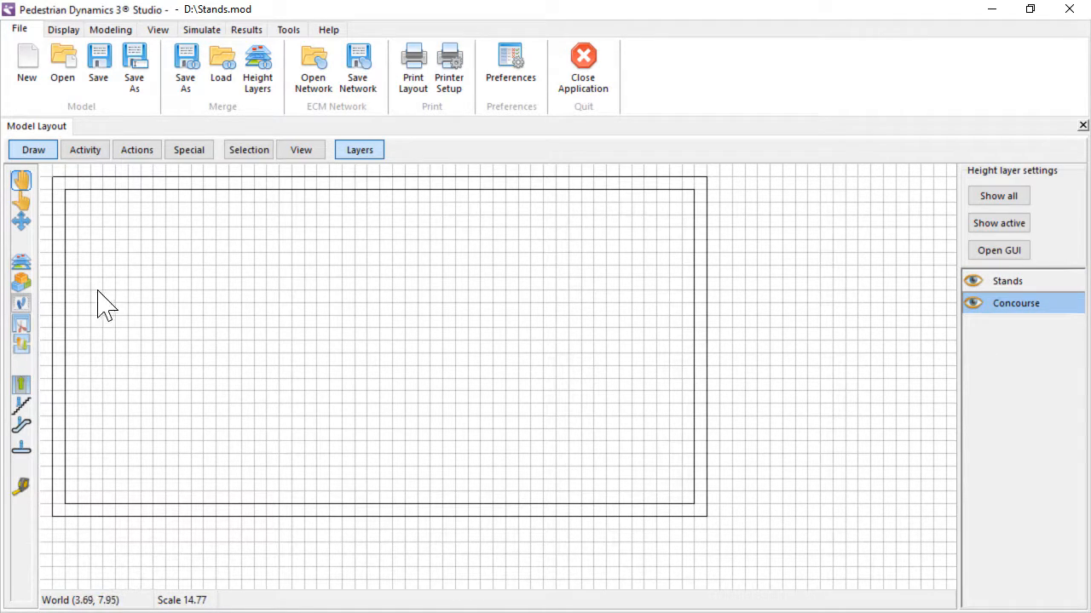
{"action": "left_click", "coordinate": [23, 304]}
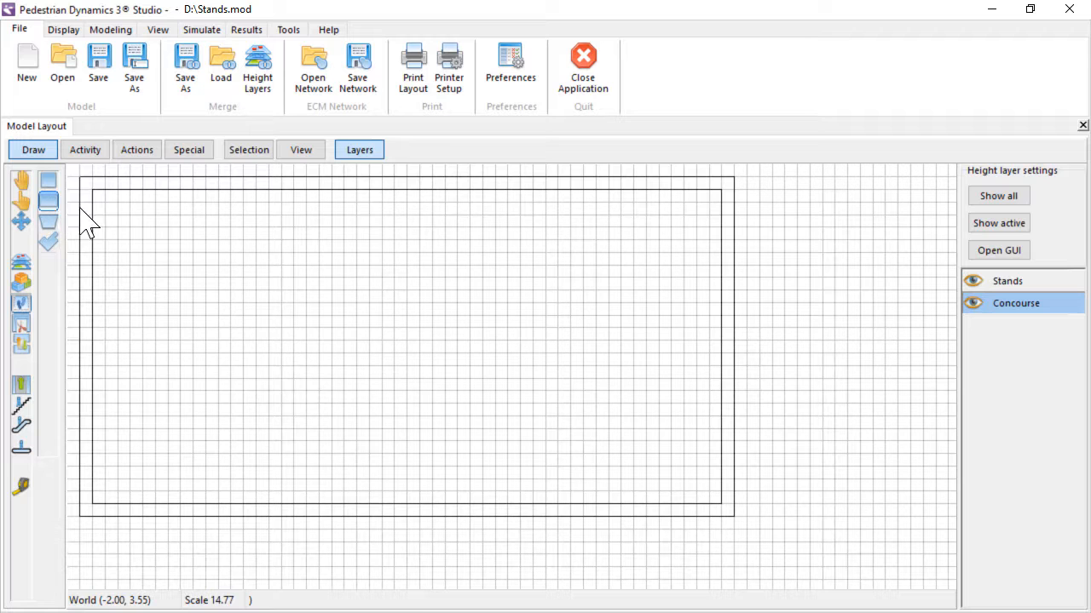
{"action": "mouse_move", "coordinate": [104, 204]}
{"action": "left_mouse_down"}
{"action": "mouse_move", "coordinate": [163, 250]}
{"action": "mouse_move", "coordinate": [389, 318]}
{"action": "mouse_move", "coordinate": [606, 360]}
{"action": "mouse_move", "coordinate": [702, 352]}
{"action": "left_mouse_up"}
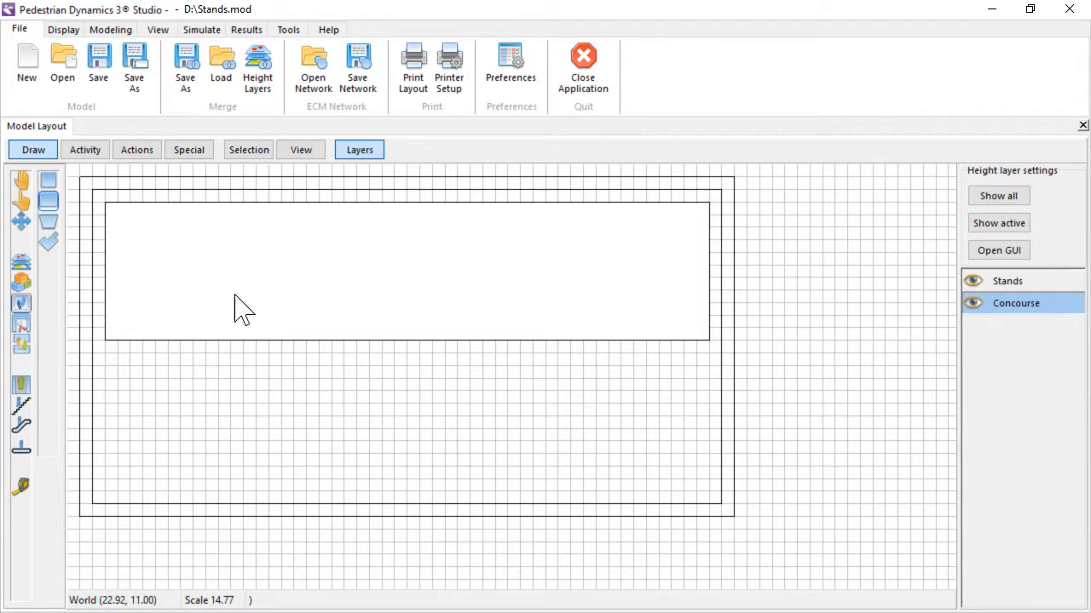
Add a narrow, tall rectangular entry/exit area inside the left end of the Concourse walkable area.
{"action": "left_click", "coordinate": [74, 157]}
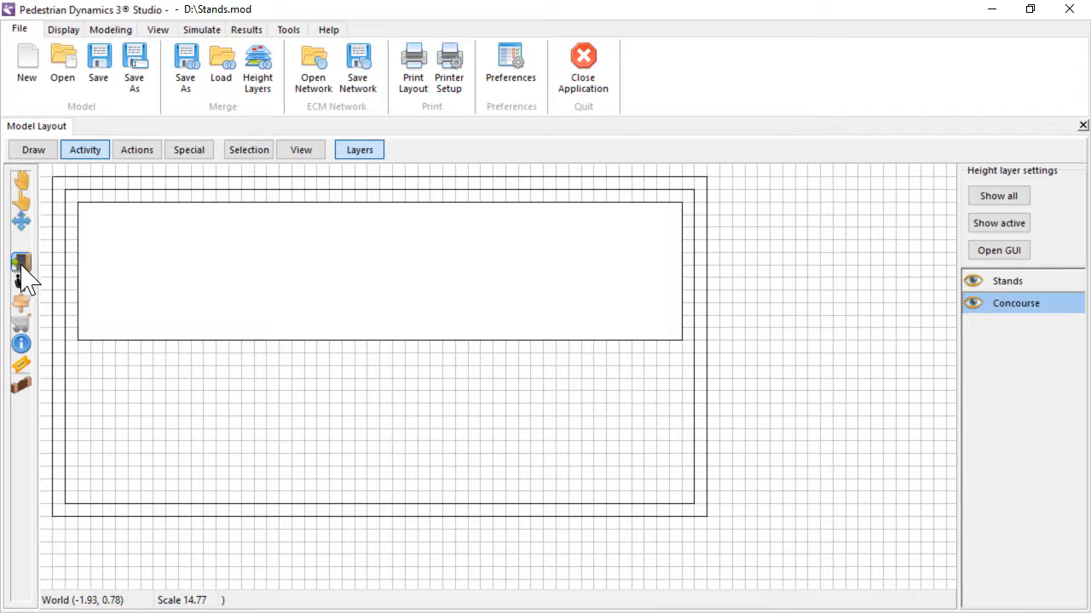
{"action": "left_click", "coordinate": [22, 263]}
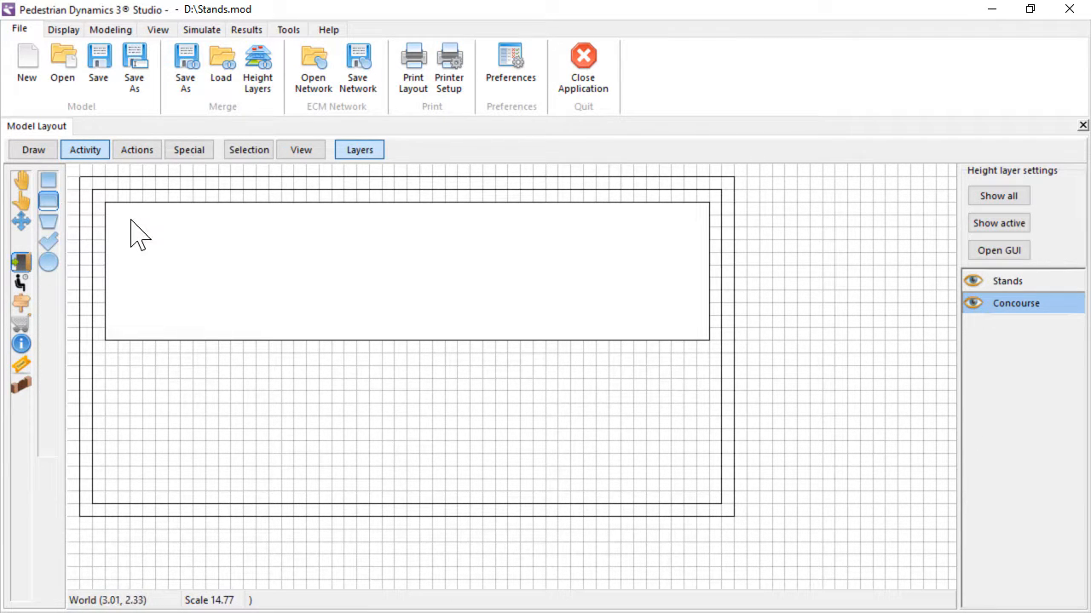
{"action": "mouse_move", "coordinate": [118, 214]}
{"action": "left_mouse_down"}
{"action": "mouse_move", "coordinate": [152, 289]}
{"action": "mouse_move", "coordinate": [143, 327]}
{"action": "left_mouse_up"}
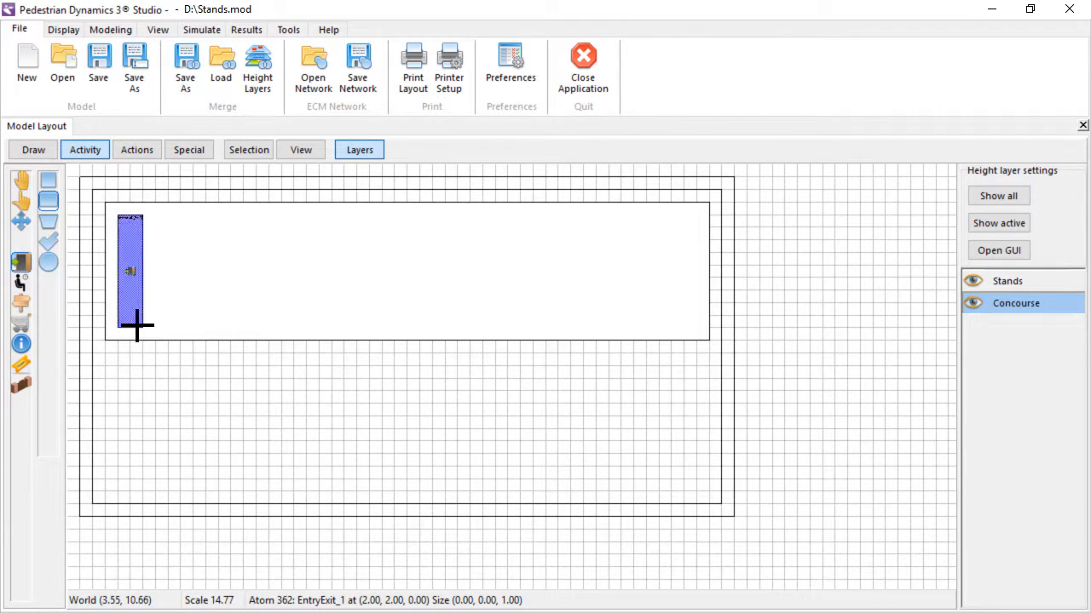
Make Stands the active layer with Concourse hidden, and draw a rectangular stand about 20 by 15 m left of the layer's centre.
{"action": "left_click", "coordinate": [195, 158]}
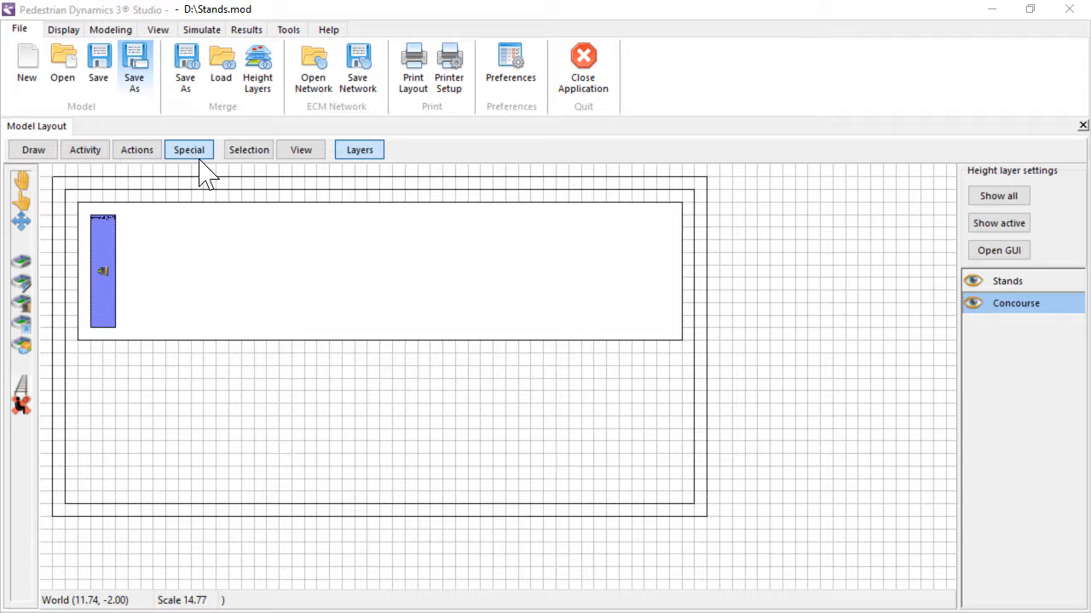
{"action": "left_click", "coordinate": [1010, 283]}
{"action": "left_click", "coordinate": [974, 305]}
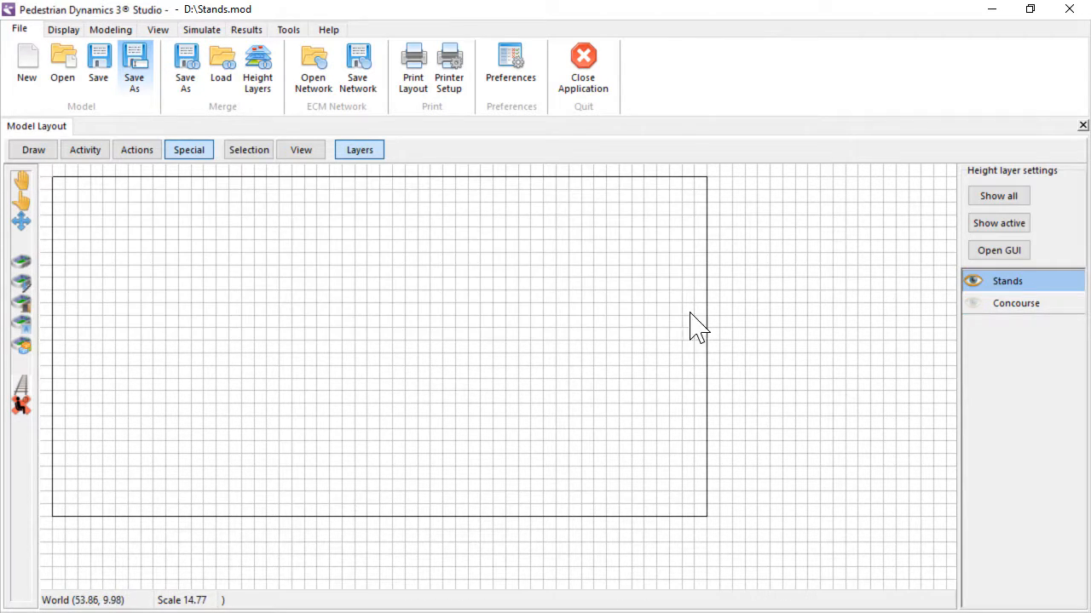
{"action": "left_click", "coordinate": [23, 261]}
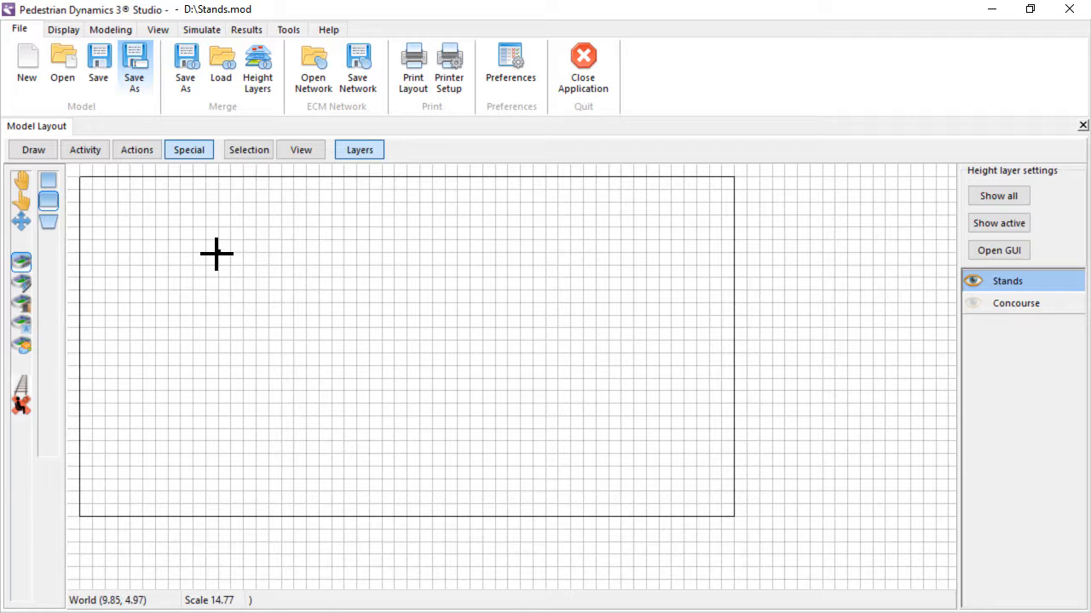
{"action": "mouse_move", "coordinate": [218, 252]}
{"action": "left_mouse_down"}
{"action": "mouse_move", "coordinate": [248, 303]}
{"action": "mouse_move", "coordinate": [480, 403]}
{"action": "mouse_move", "coordinate": [484, 430]}
{"action": "mouse_move", "coordinate": [501, 434]}
{"action": "mouse_move", "coordinate": [474, 443]}
{"action": "left_mouse_up"}
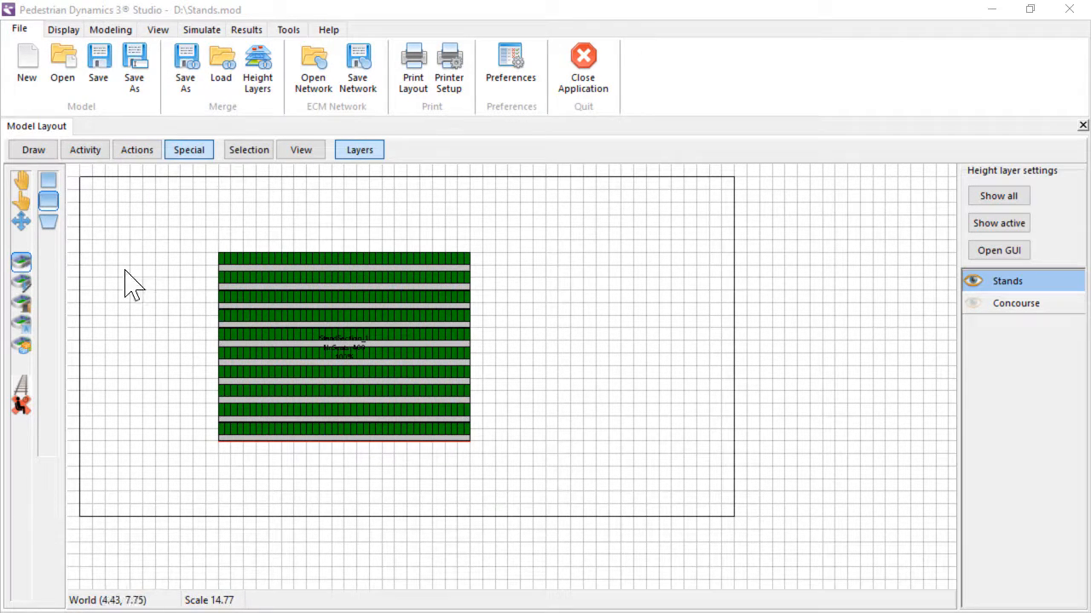
Draw a four-cornered, angled stand adjoining the rectangular stand's right edge, with its front edge sloping down from the shared corner.
{"action": "left_click", "coordinate": [51, 224]}
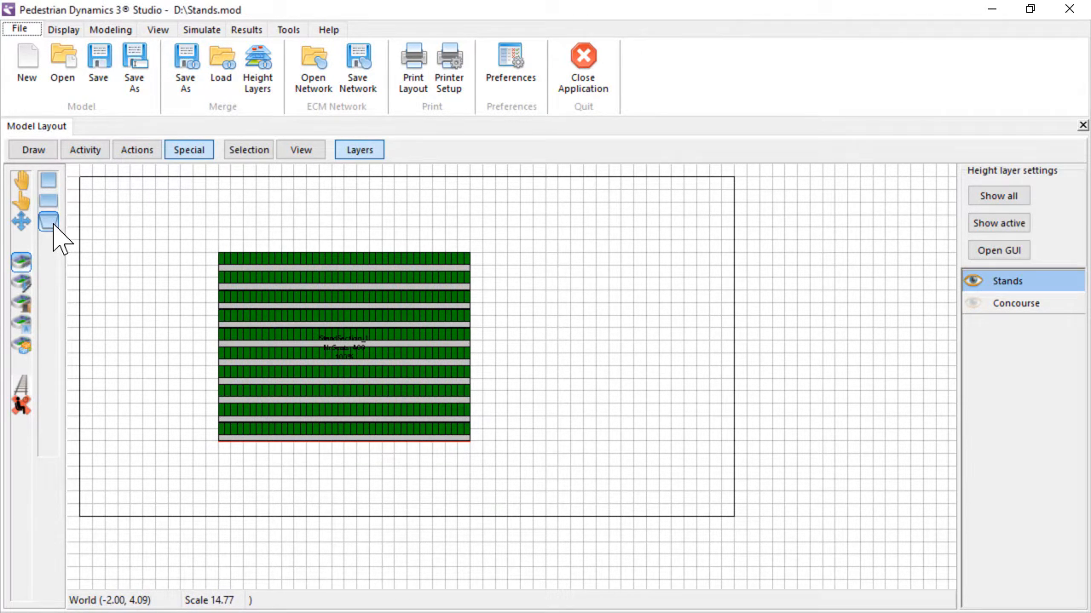
{"action": "left_click", "coordinate": [595, 466]}
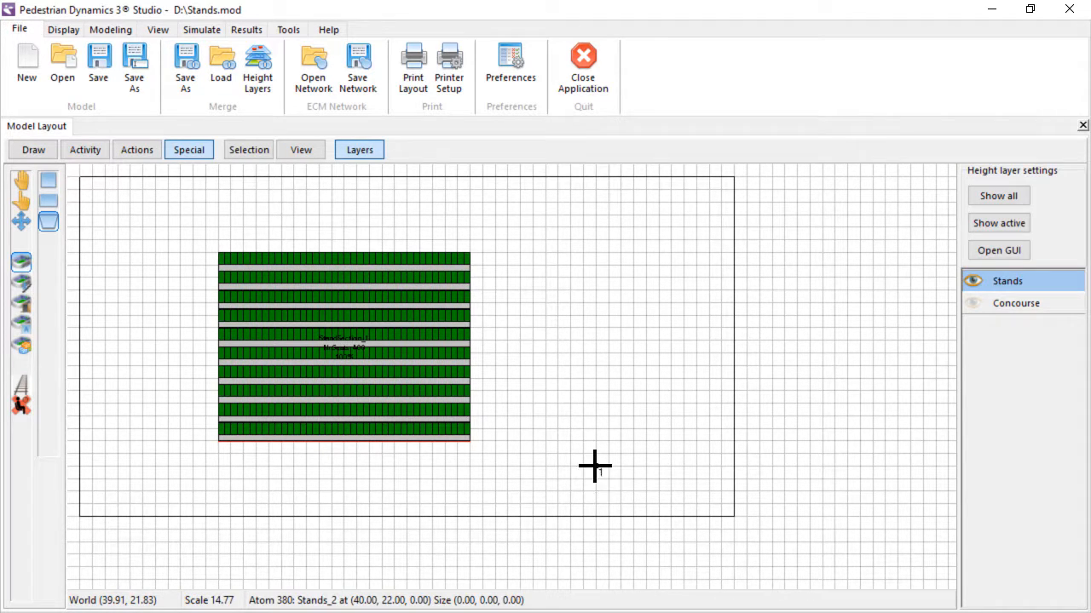
{"action": "left_click", "coordinate": [470, 443]}
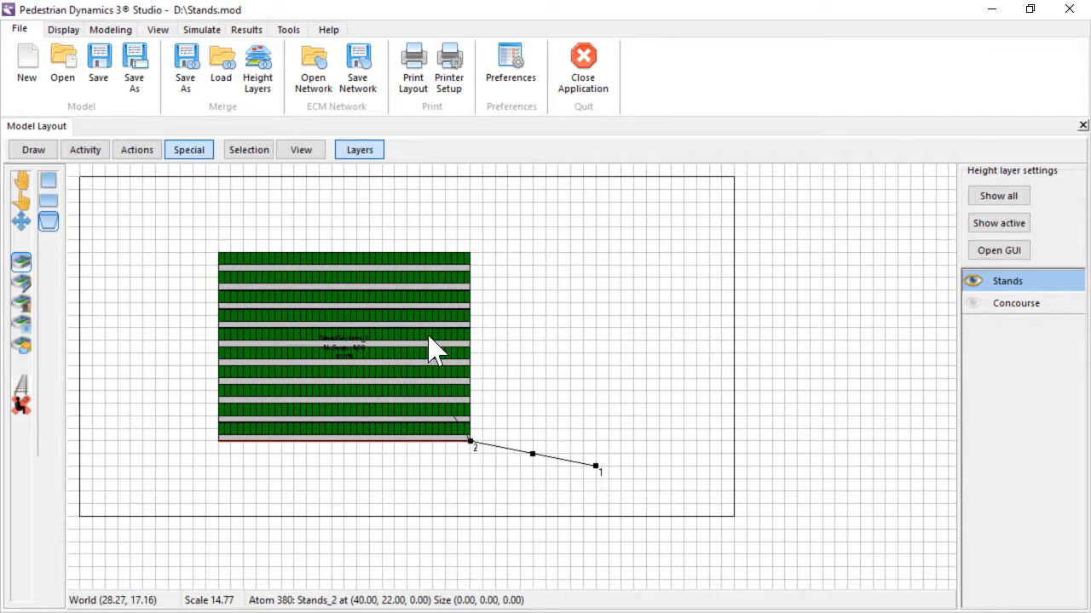
{"action": "left_click", "coordinate": [471, 253]}
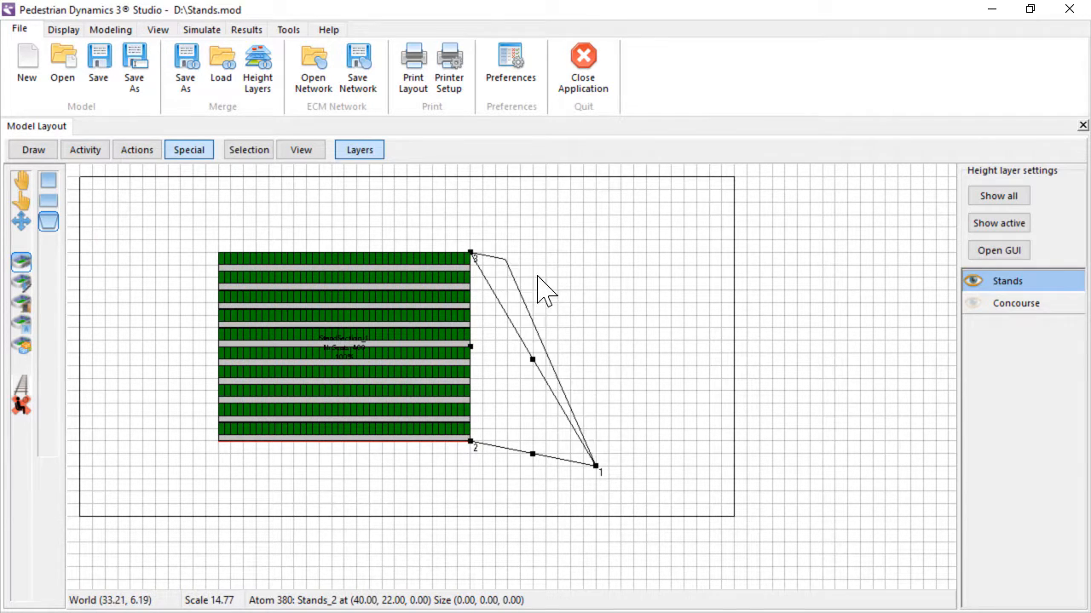
{"action": "left_click", "coordinate": [674, 310]}
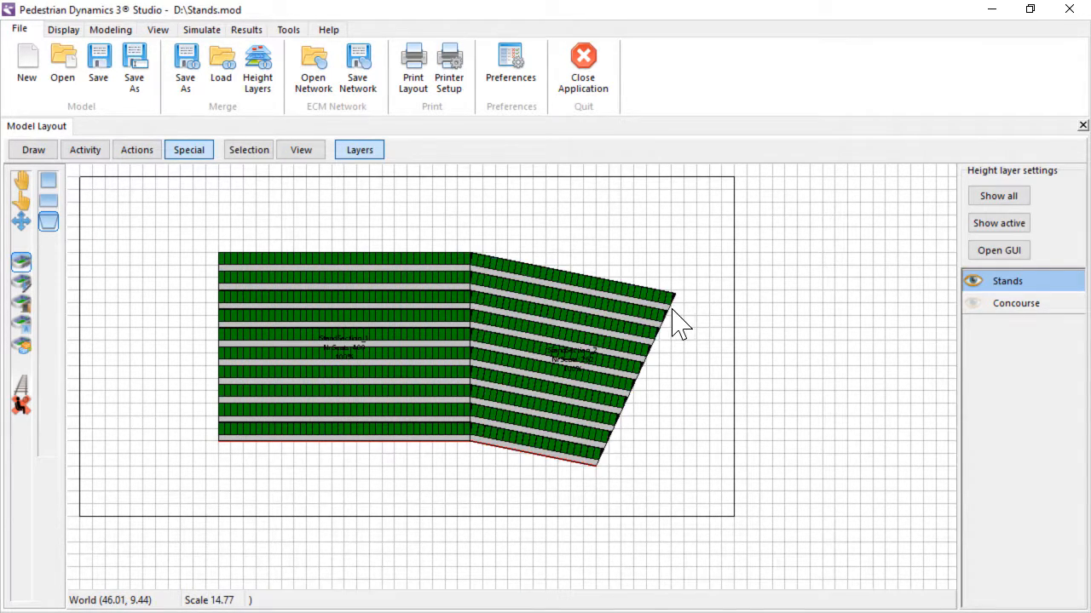
Set the Concourse layer's z-location to 4 m and its 3D transparency to the maximum.
{"action": "left_click", "coordinate": [1009, 307]}
{"action": "left_click", "coordinate": [999, 250]}
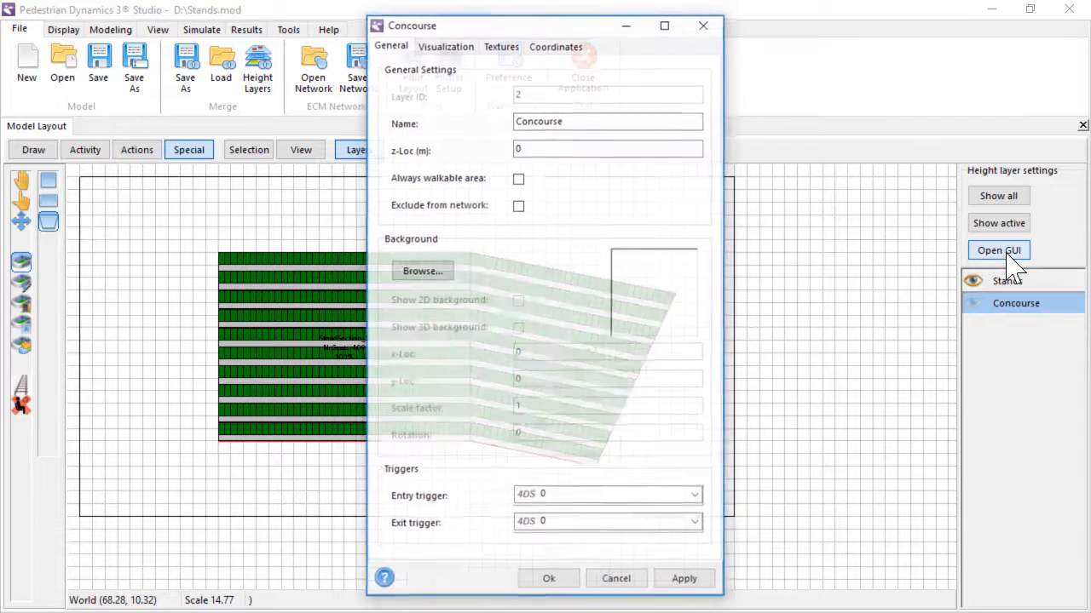
{"action": "left_click_drag", "start_coordinate": [584, 146], "coordinate": [506, 150]}
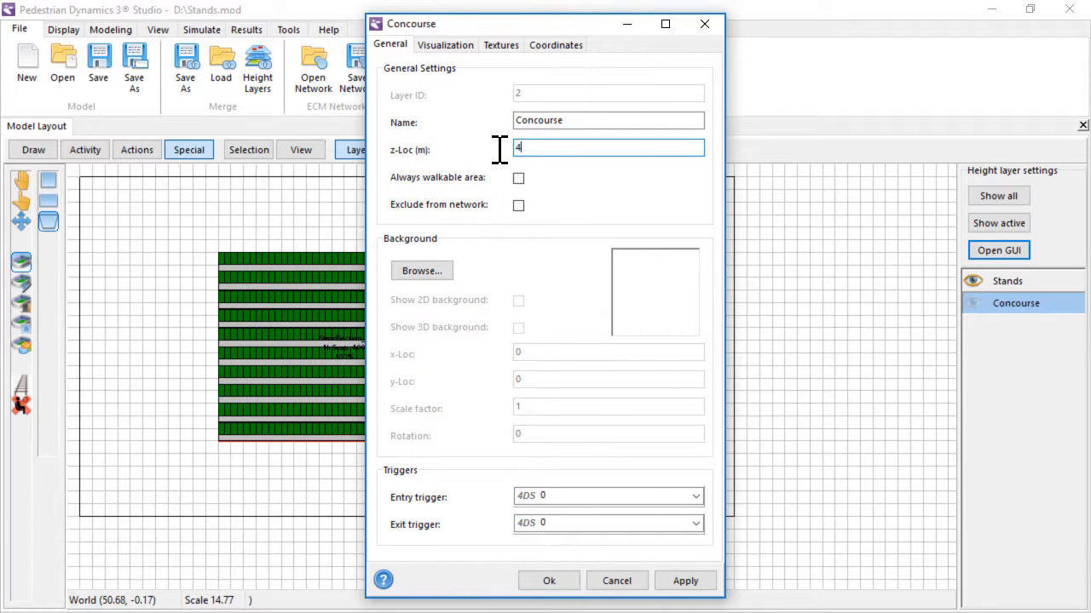
{"action": "left_click", "coordinate": [449, 45]}
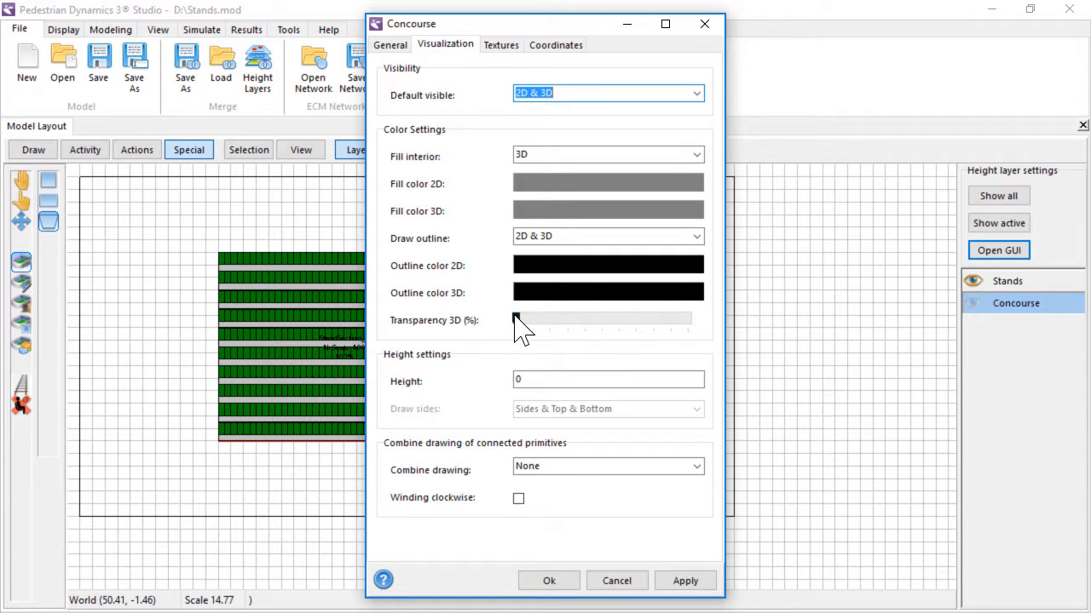
{"action": "left_click_drag", "start_coordinate": [517, 320], "coordinate": [689, 333]}
{"action": "left_click", "coordinate": [548, 582]}
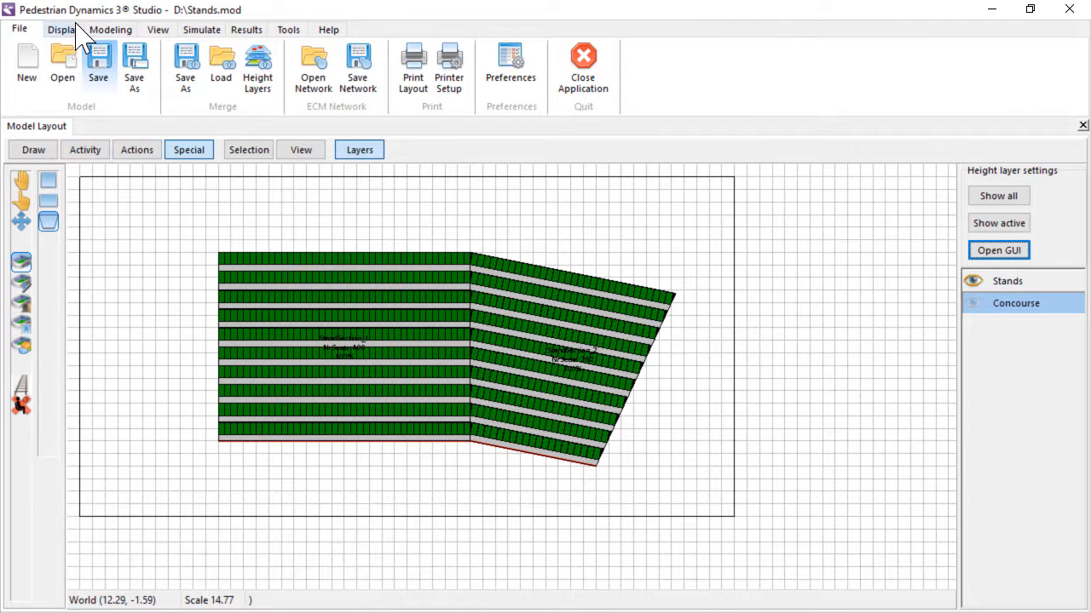
Open the 3D view of the model to inspect the stands.
{"action": "left_click", "coordinate": [75, 29]}
{"action": "left_click", "coordinate": [102, 68]}
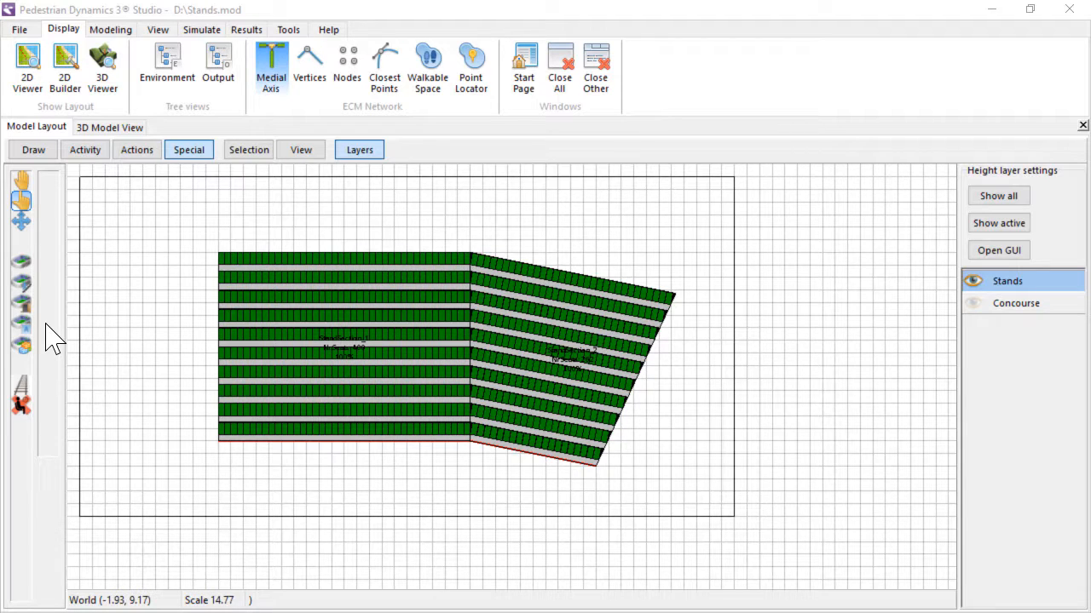
Draw a stand section about 2 by 13 m near the rectangular stand's left side, running down from its upper edge.
{"action": "left_click", "coordinate": [23, 325]}
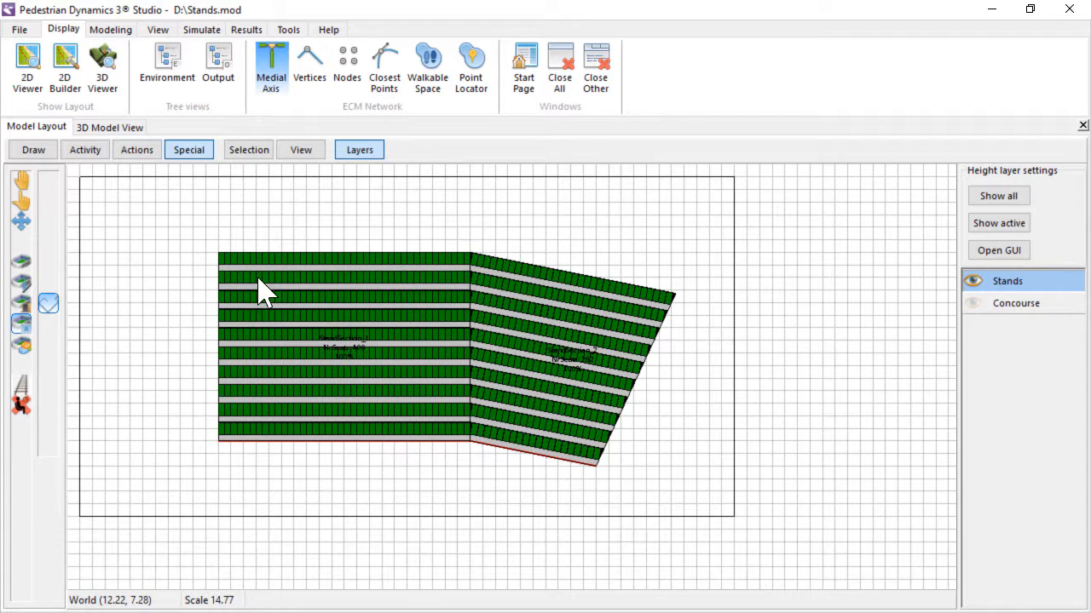
{"action": "left_click", "coordinate": [249, 254]}
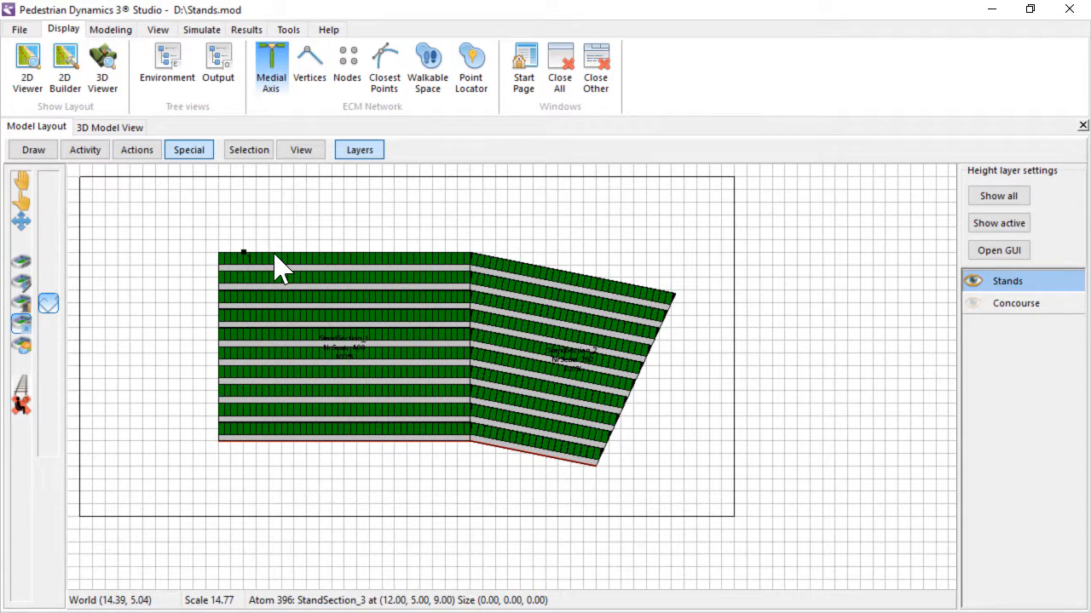
{"action": "left_click", "coordinate": [271, 255]}
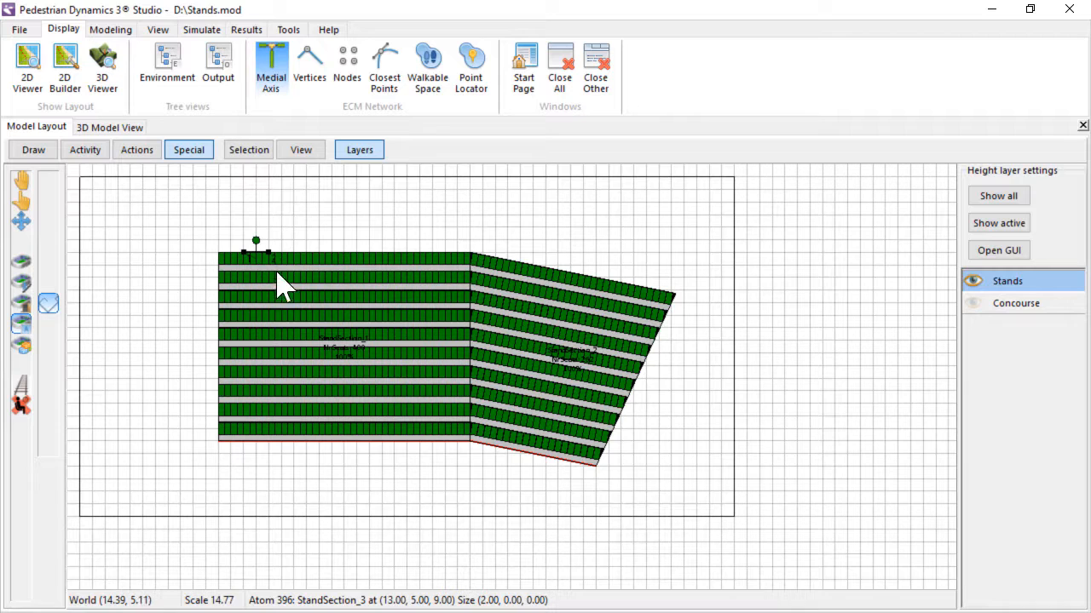
{"action": "left_click", "coordinate": [271, 418]}
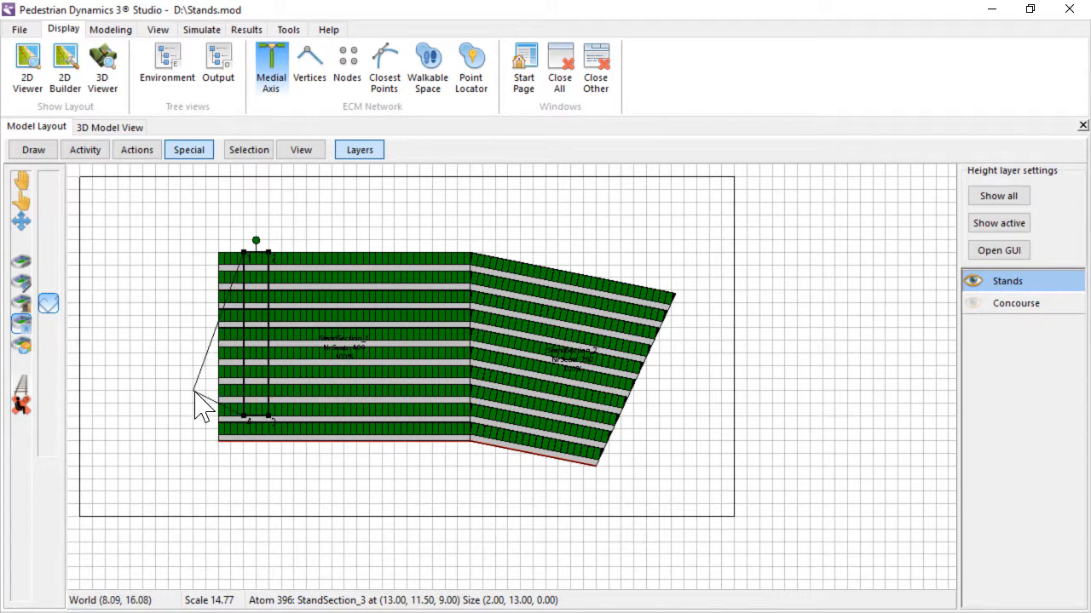
{"action": "left_click", "coordinate": [345, 341]}
{"action": "key", "text": "Escape"}
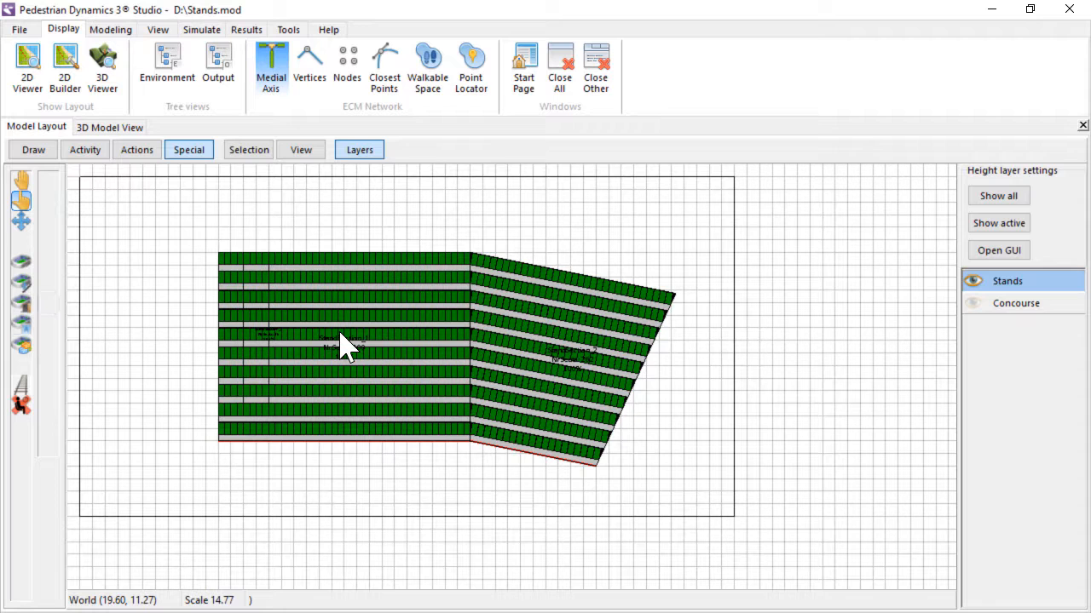
Set the seat color of StandSection_3 in the rectangular stand to red.
{"action": "left_click", "coordinate": [345, 345]}
{"action": "double_click", "coordinate": [345, 345]}
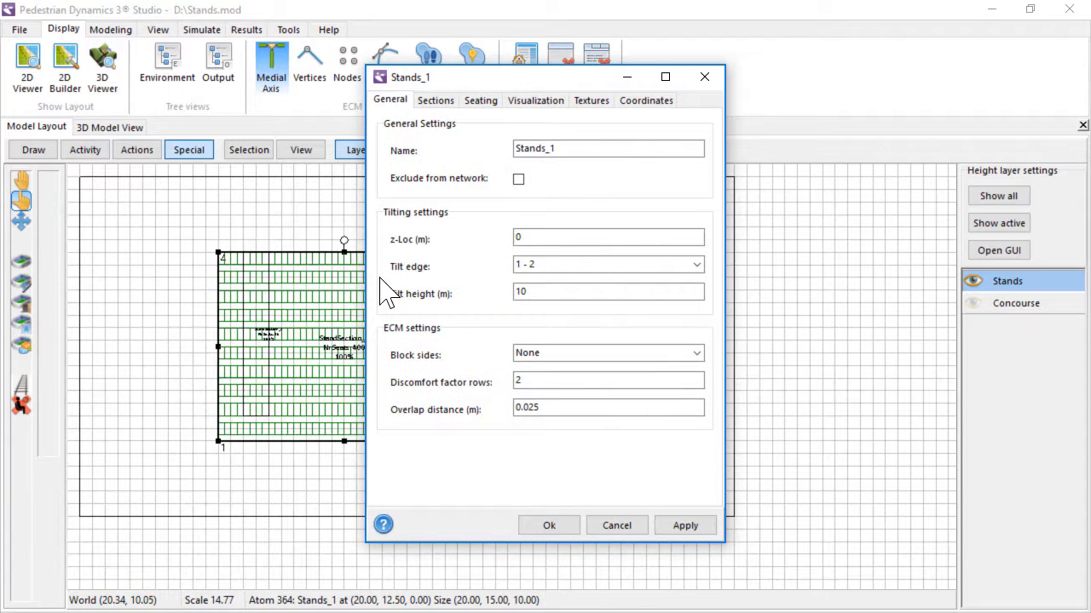
{"action": "left_click", "coordinate": [433, 100]}
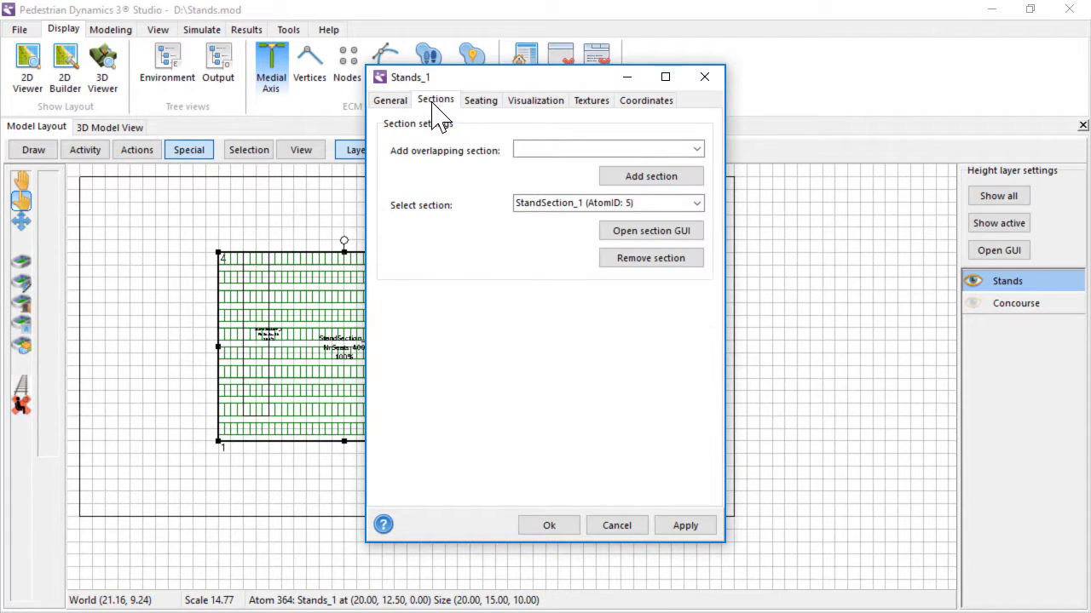
{"action": "left_click", "coordinate": [697, 205]}
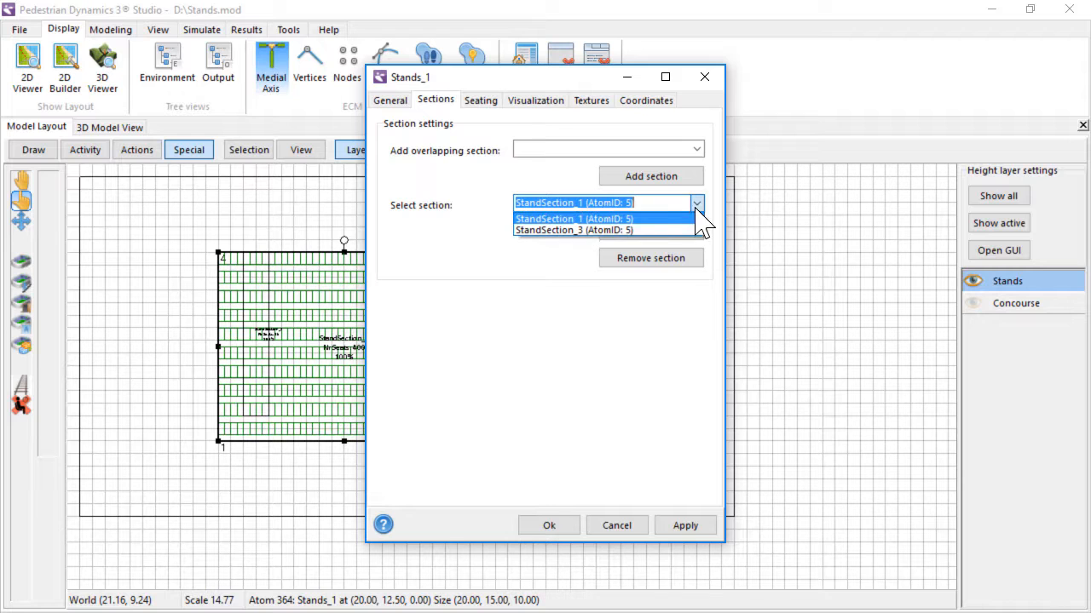
{"action": "left_click", "coordinate": [635, 232]}
{"action": "left_click", "coordinate": [646, 231]}
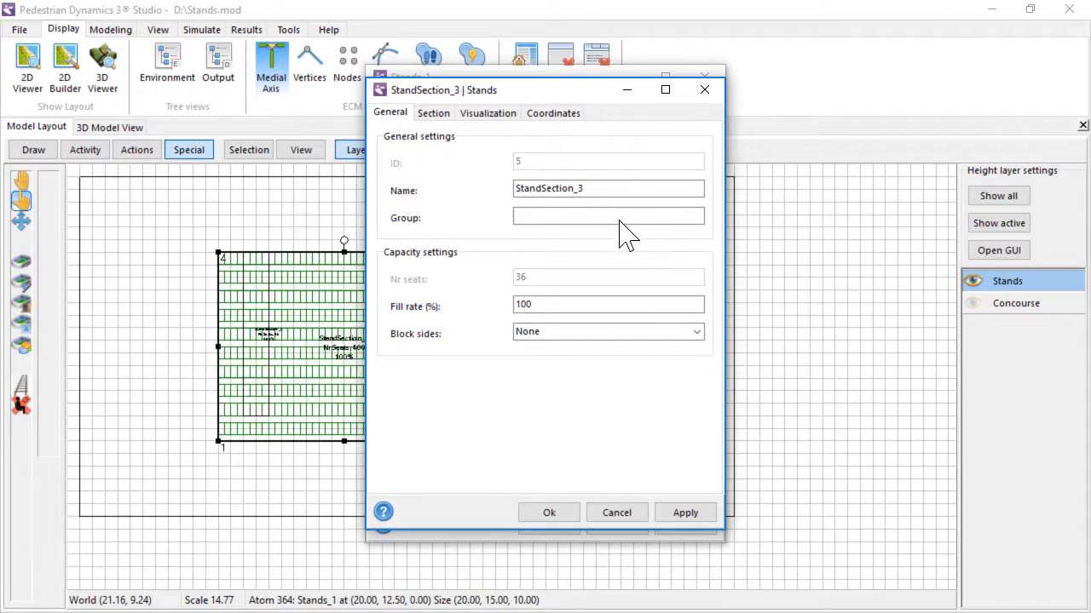
{"action": "left_click", "coordinate": [493, 115]}
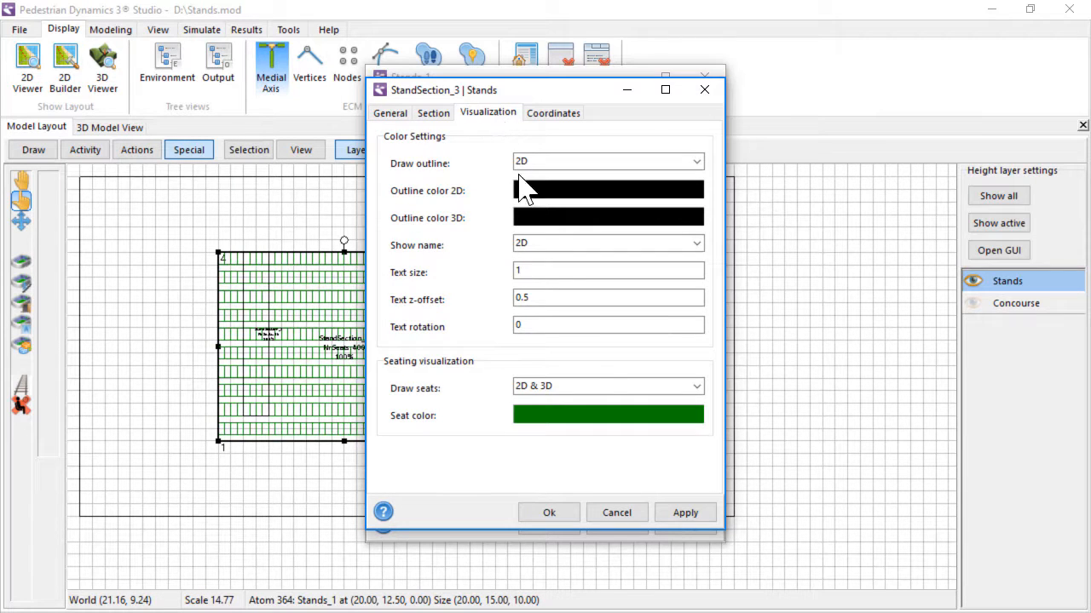
{"action": "left_click", "coordinate": [607, 416]}
{"action": "left_click", "coordinate": [466, 181]}
{"action": "left_click", "coordinate": [482, 374]}
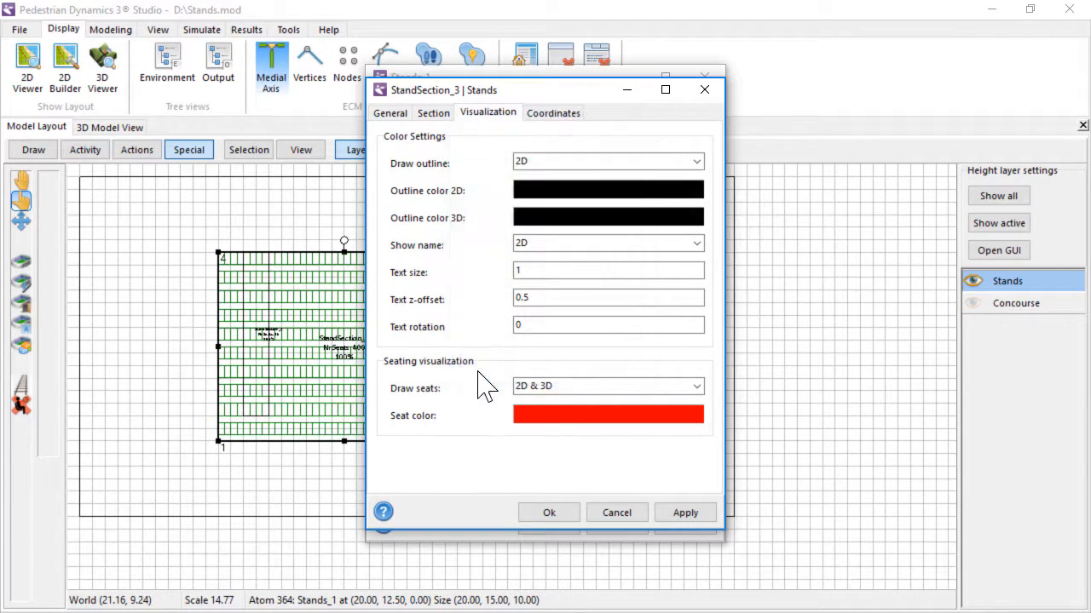
{"action": "left_click", "coordinate": [547, 514]}
{"action": "left_click", "coordinate": [548, 527]}
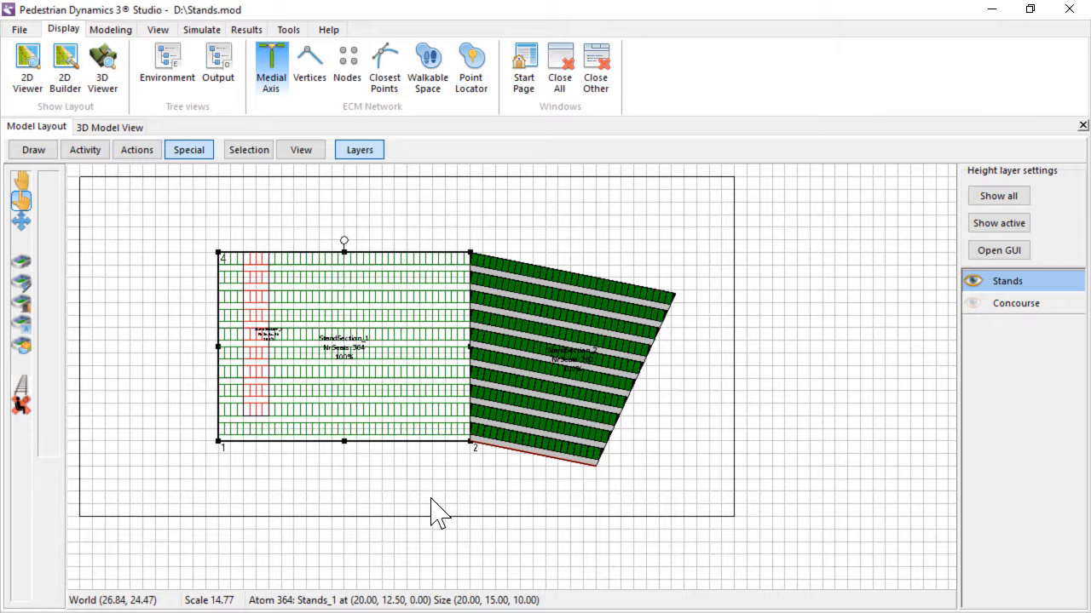
Draw a small rectangular stand portal in the middle of the rectangular stand.
{"action": "left_click", "coordinate": [23, 305]}
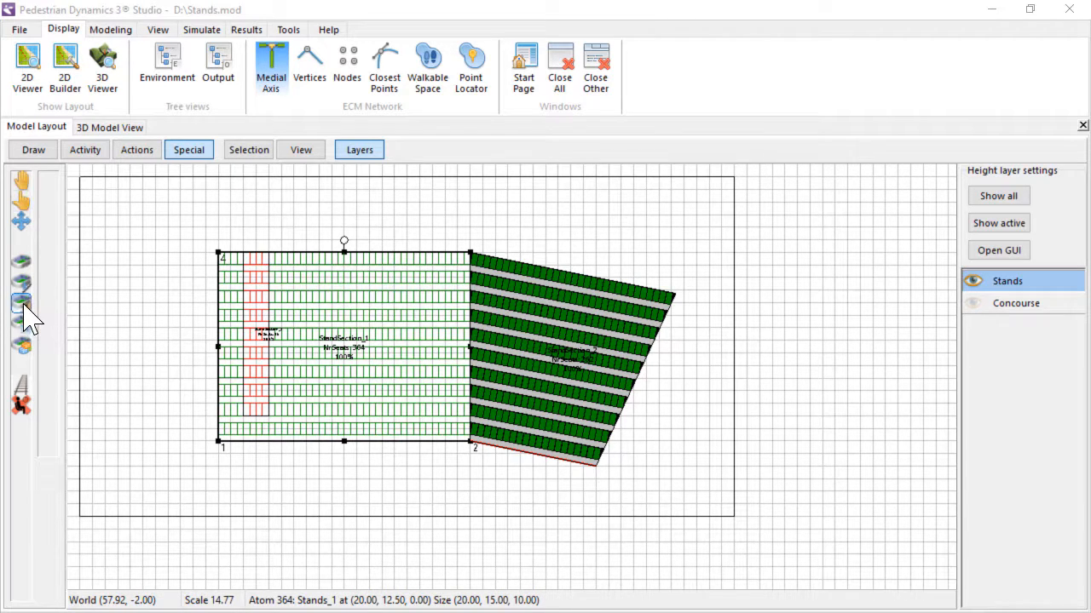
{"action": "left_click", "coordinate": [345, 320]}
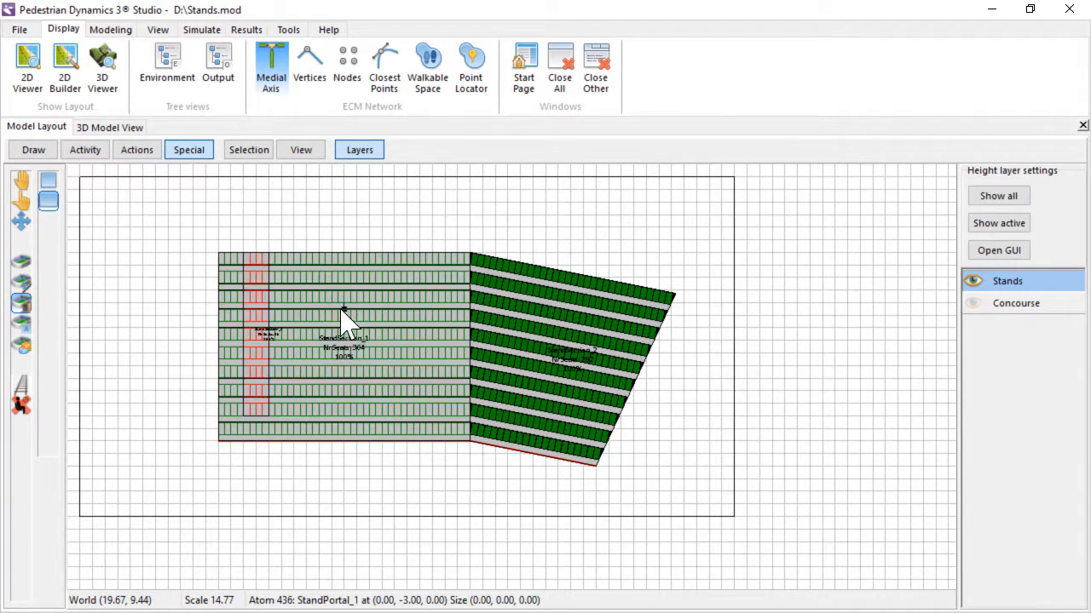
{"action": "left_click", "coordinate": [382, 372]}
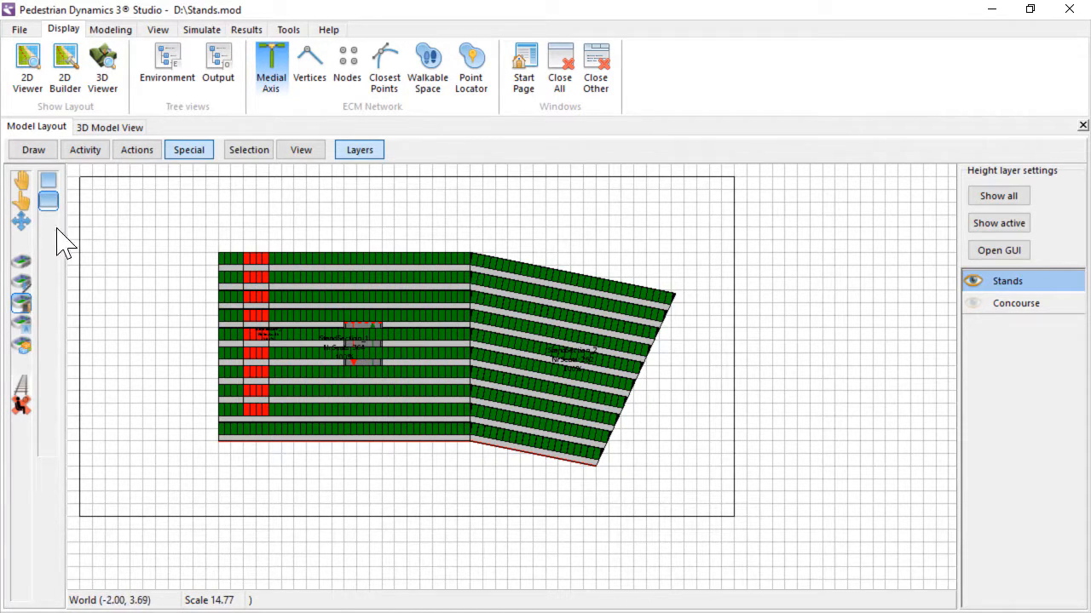
Draw a rectangular aisle about 2 by 15 m over the rectangular stand's full depth, along the stand portal's left side.
{"action": "left_click", "coordinate": [19, 287]}
{"action": "left_click", "coordinate": [48, 206]}
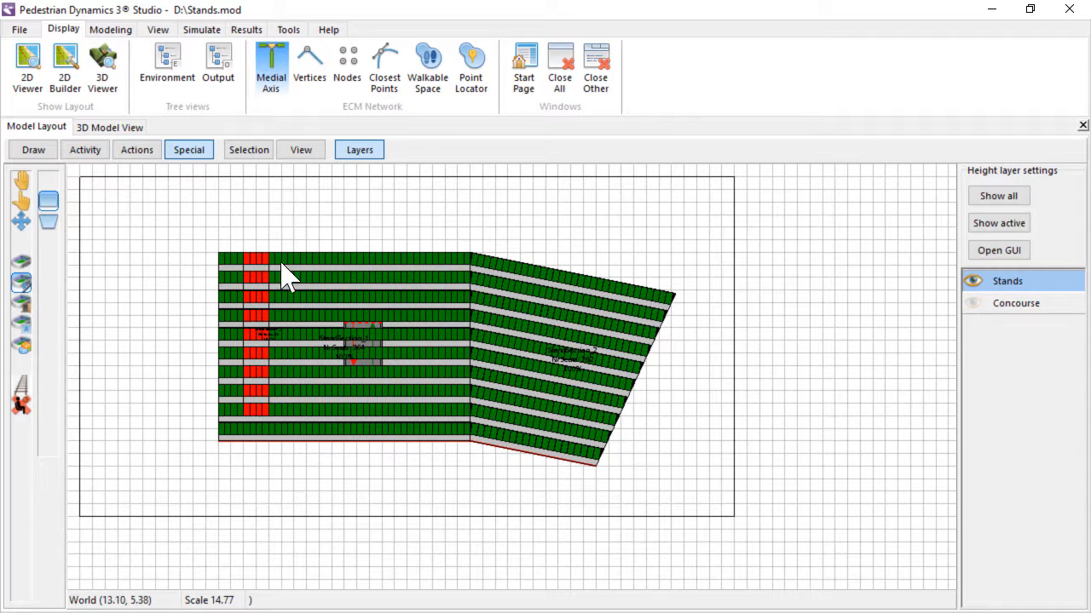
{"action": "left_click_drag", "start_coordinate": [315, 255], "coordinate": [346, 443]}
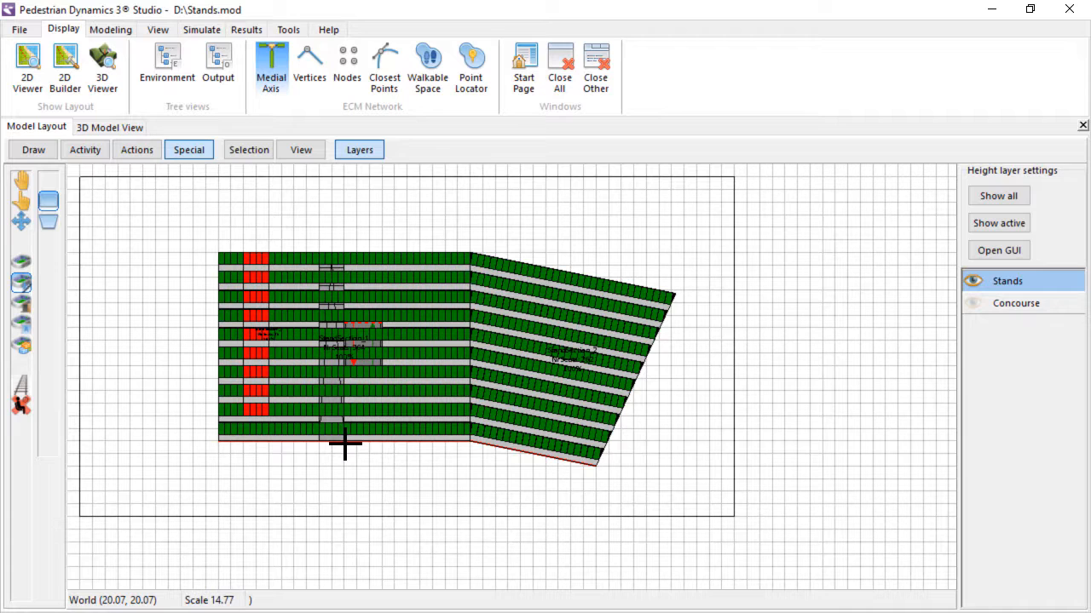
Show the Concourse layer briefly to check its position relative to the stands, and hide it again.
{"action": "left_click", "coordinate": [1004, 310]}
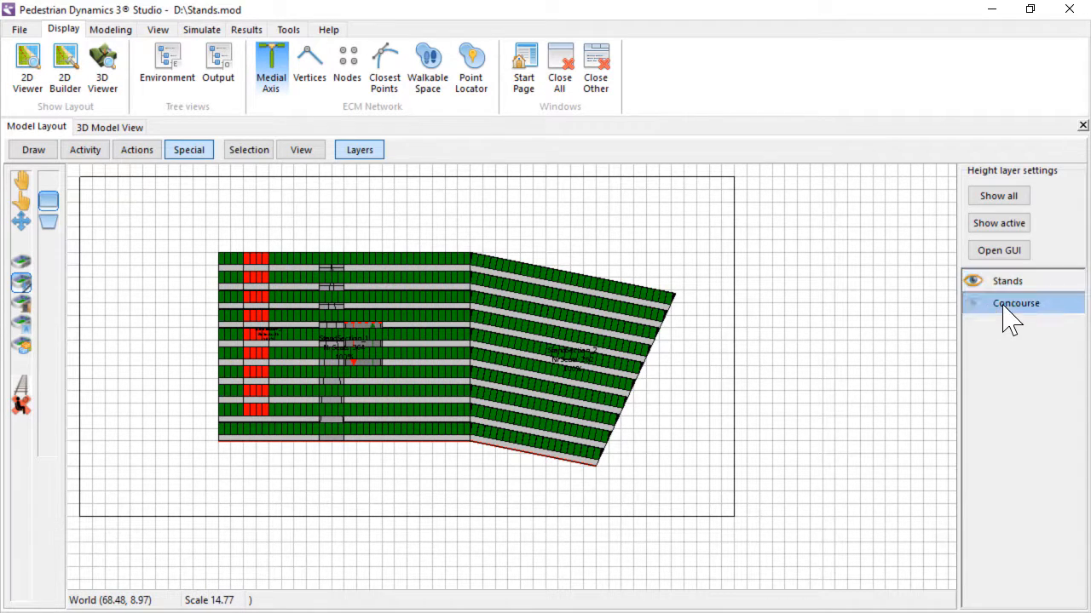
{"action": "left_click", "coordinate": [975, 306]}
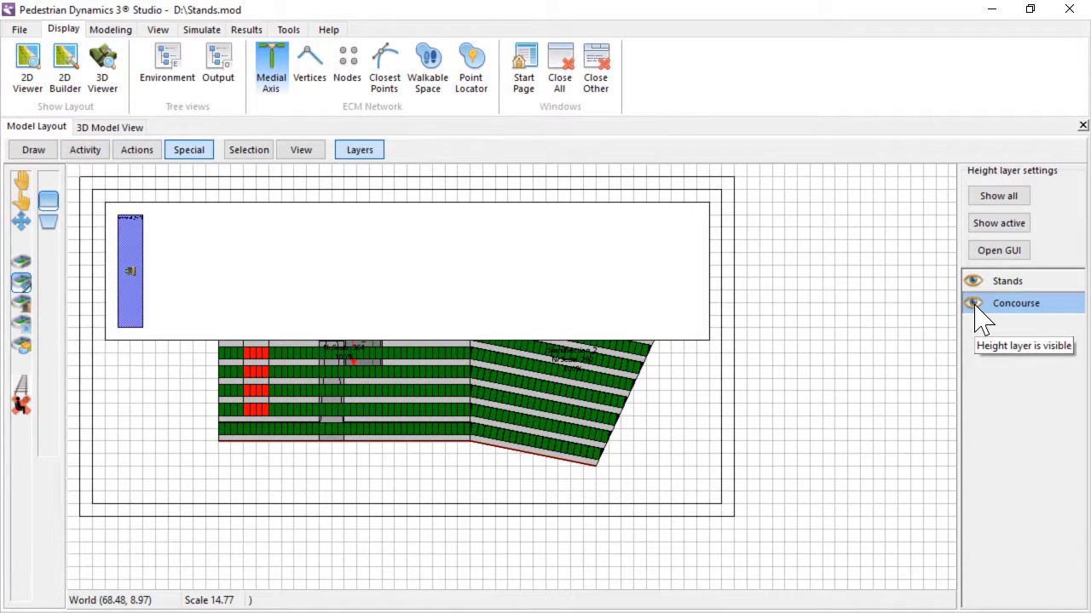
{"action": "left_click", "coordinate": [976, 307]}
Connect StandPortal_1 to the Concourse layer (ID: 2).
{"action": "double_click", "coordinate": [367, 341]}
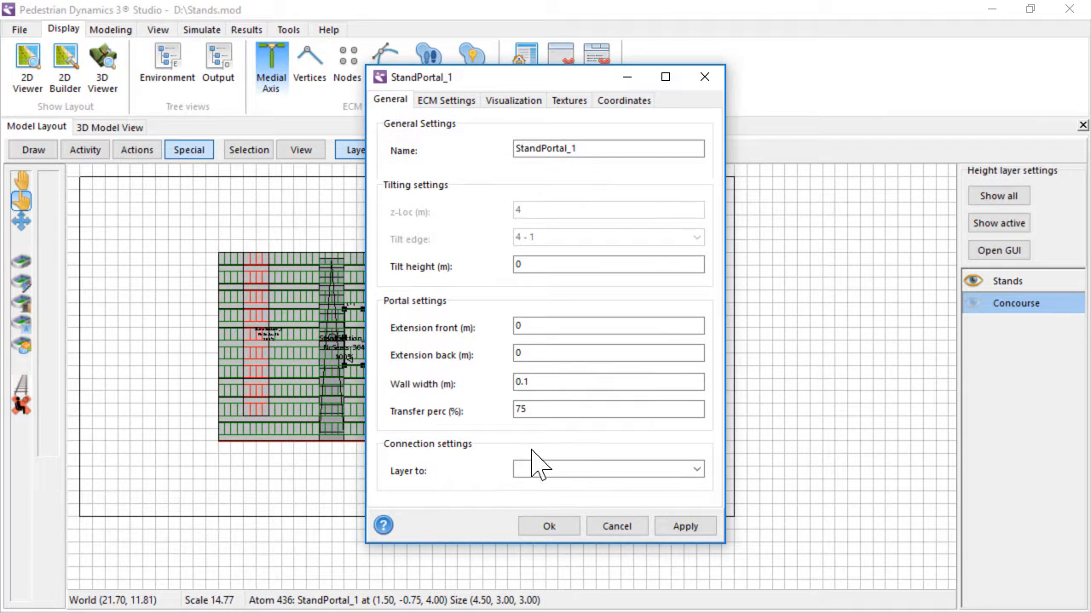
{"action": "left_click", "coordinate": [697, 469]}
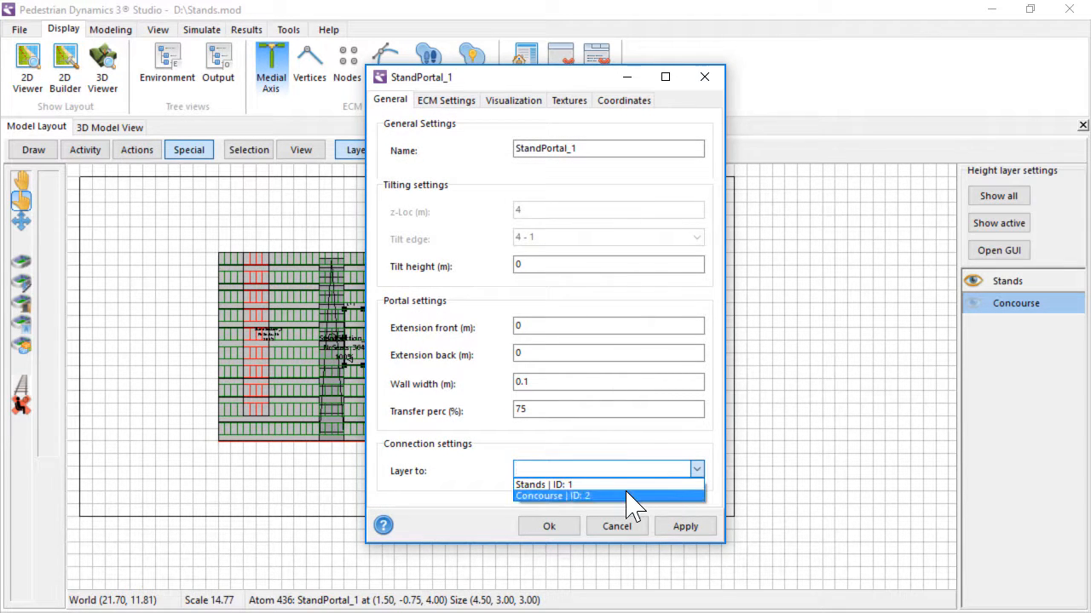
{"action": "left_click", "coordinate": [630, 496]}
{"action": "left_click", "coordinate": [549, 526]}
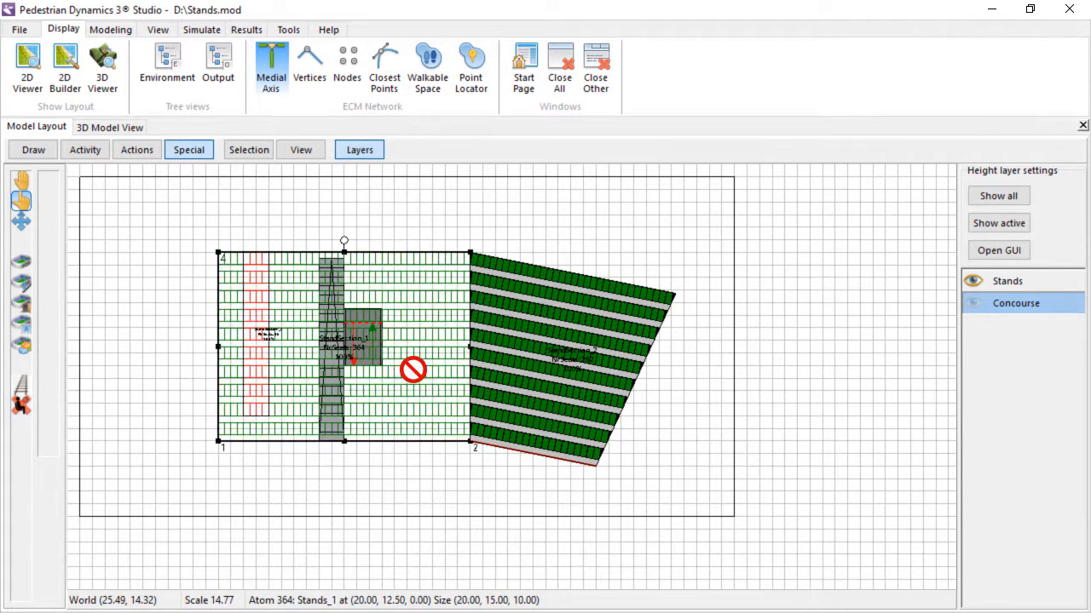
Reapply the rectangular stand's settings to refresh its seating, and create the ECM network.
{"action": "double_click", "coordinate": [418, 383]}
{"action": "left_click", "coordinate": [549, 525]}
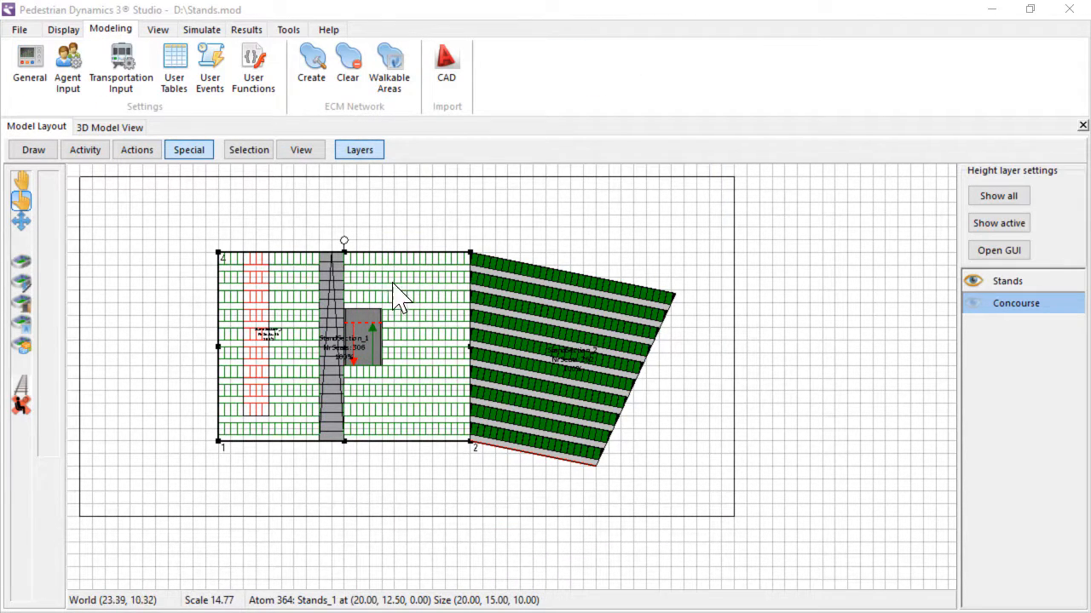
{"action": "left_click", "coordinate": [316, 75]}
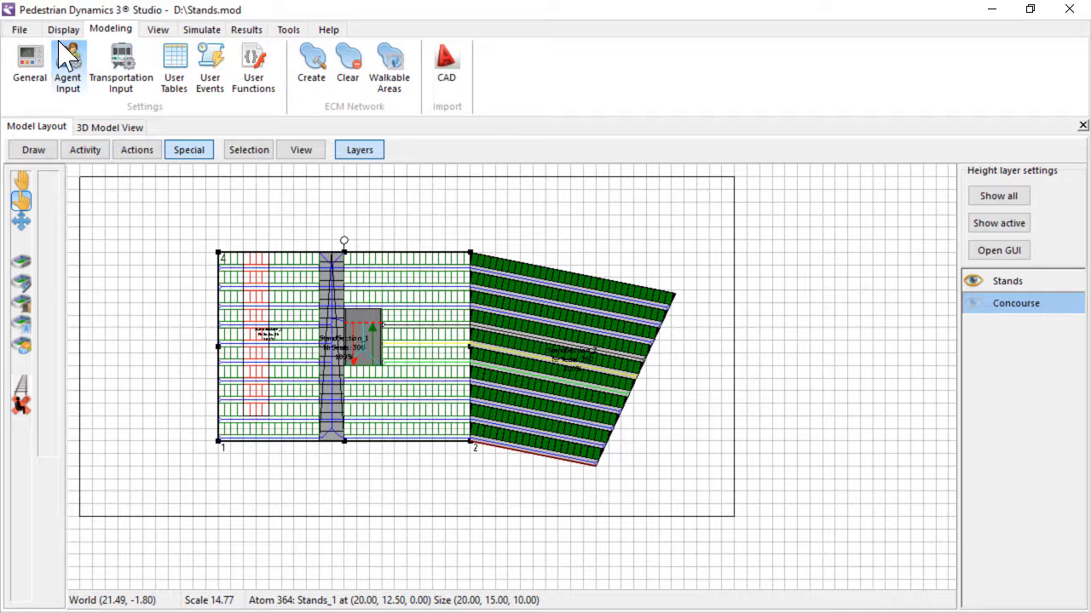
Display the walkable space to check how the aisle and portal connect to the stand rows, and hide it again.
{"action": "left_click", "coordinate": [63, 30]}
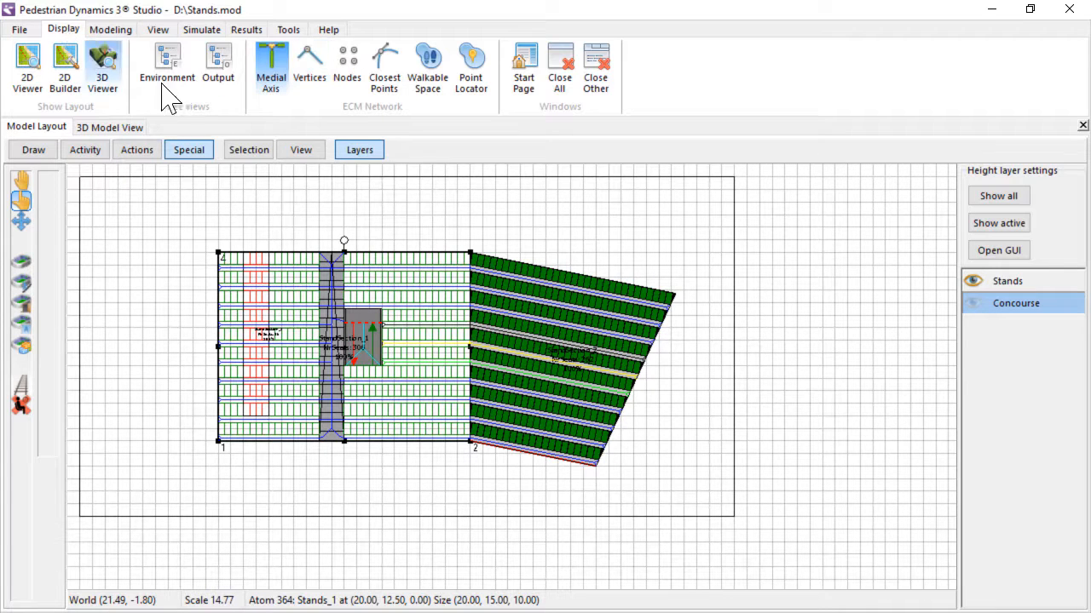
{"action": "left_click", "coordinate": [430, 77]}
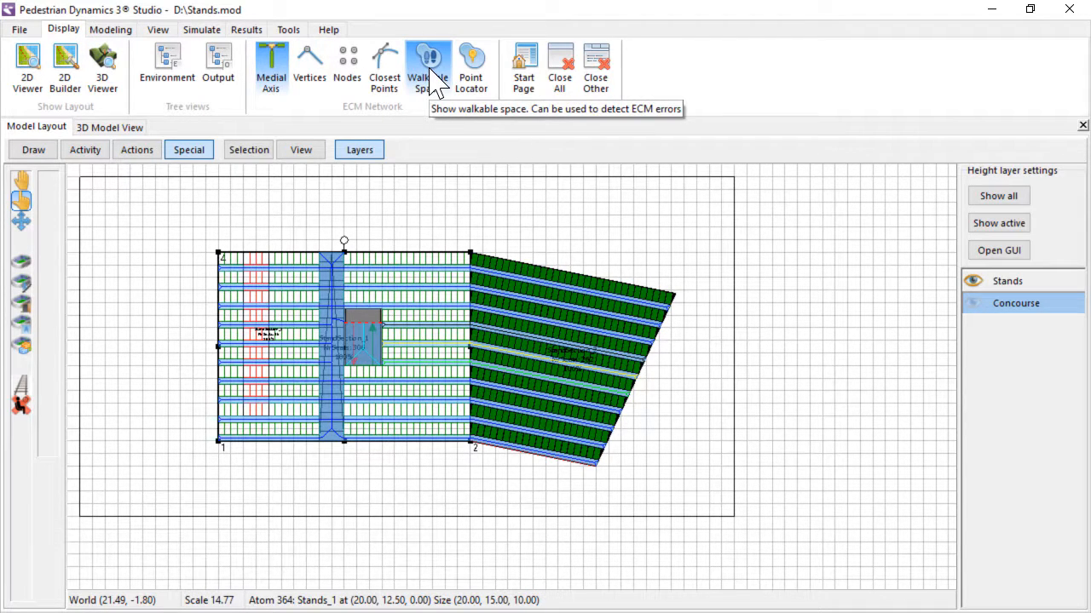
{"action": "left_click", "coordinate": [433, 79]}
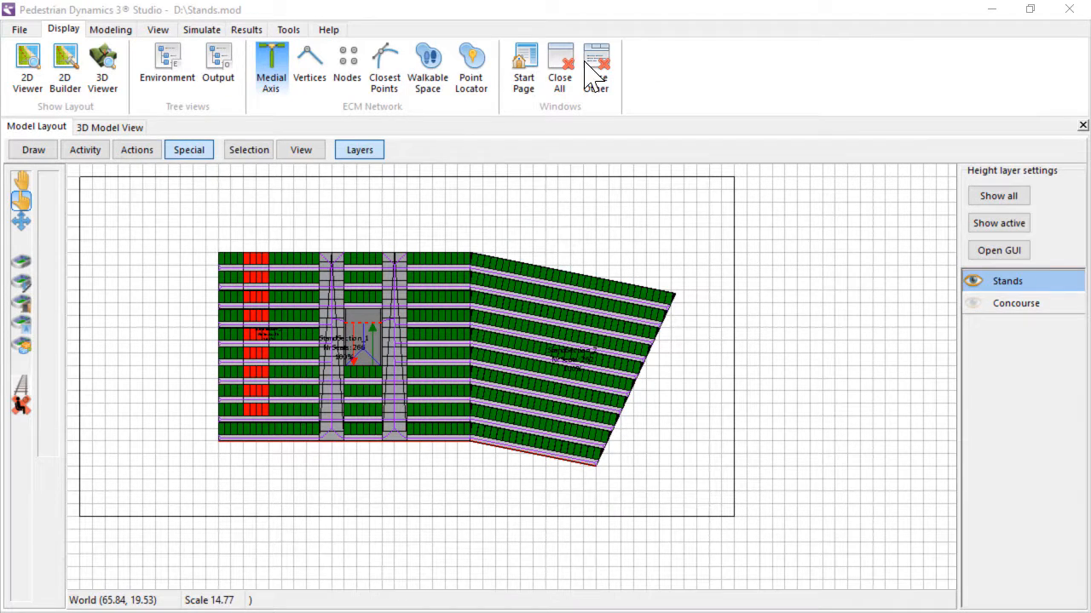
Add an agent activity named Stands with activity type Stands and activity group ***ALL***.
{"action": "left_click", "coordinate": [115, 31]}
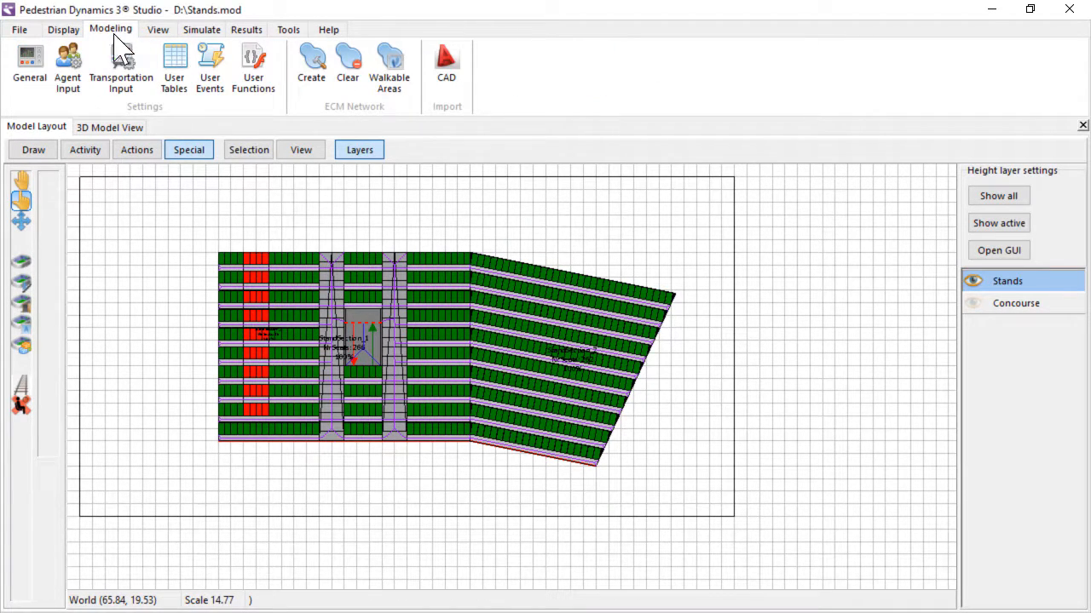
{"action": "left_click", "coordinate": [68, 74]}
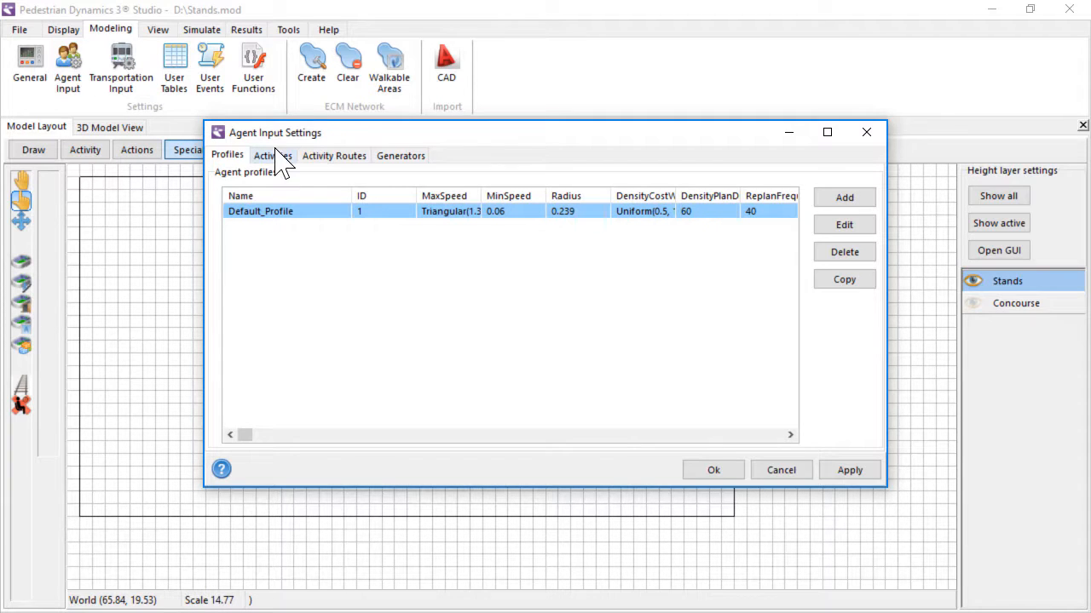
{"action": "left_click", "coordinate": [276, 157]}
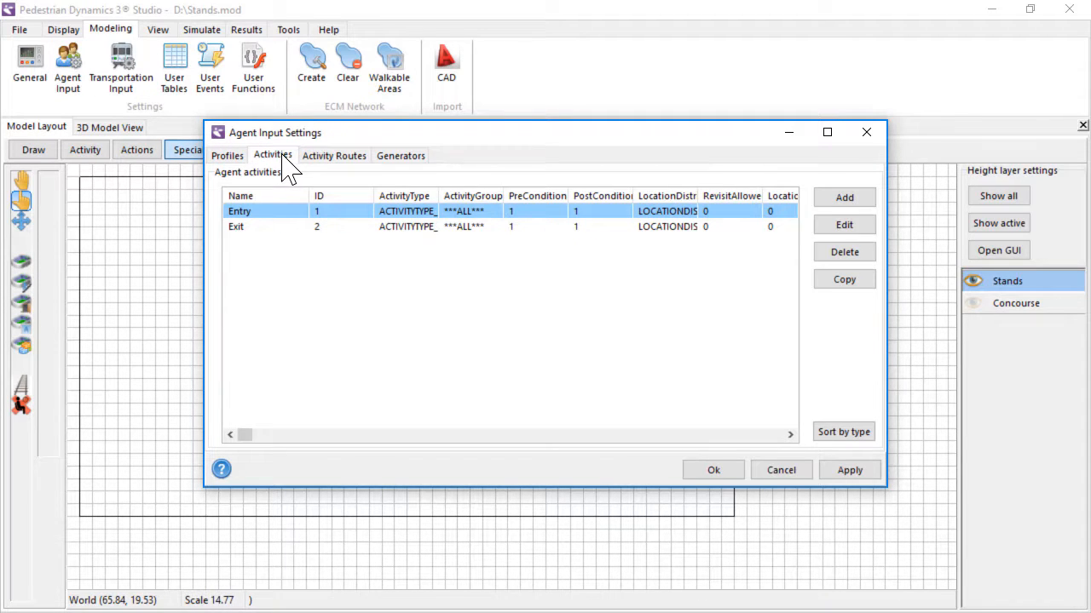
{"action": "left_click", "coordinate": [841, 202]}
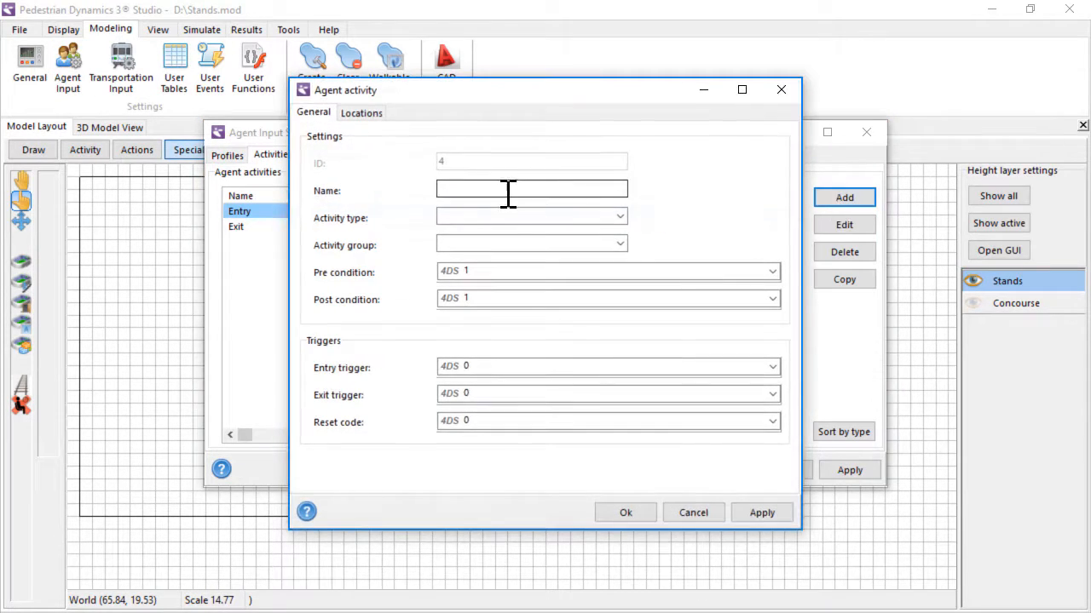
{"action": "left_click", "coordinate": [507, 191]}
{"action": "type", "text": "Stands"}
{"action": "left_click", "coordinate": [620, 217]}
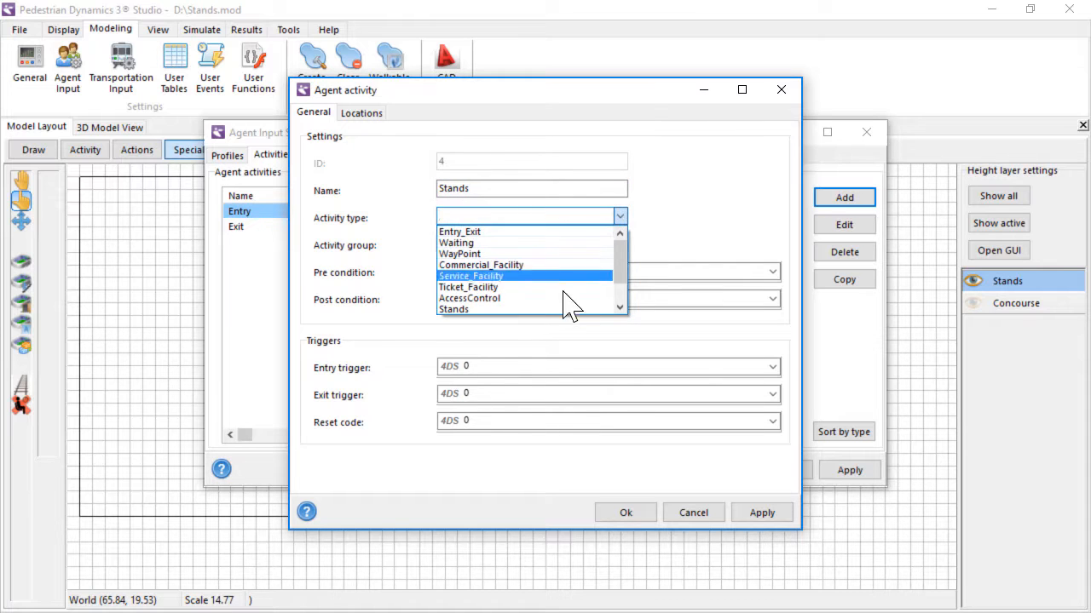
{"action": "left_click", "coordinate": [558, 309]}
{"action": "left_click", "coordinate": [619, 245]}
Set the Stands activity's location distribution to UserDefined and its location assignment to assign stand sections in the given order based on their capacity.
{"action": "left_click", "coordinate": [361, 112]}
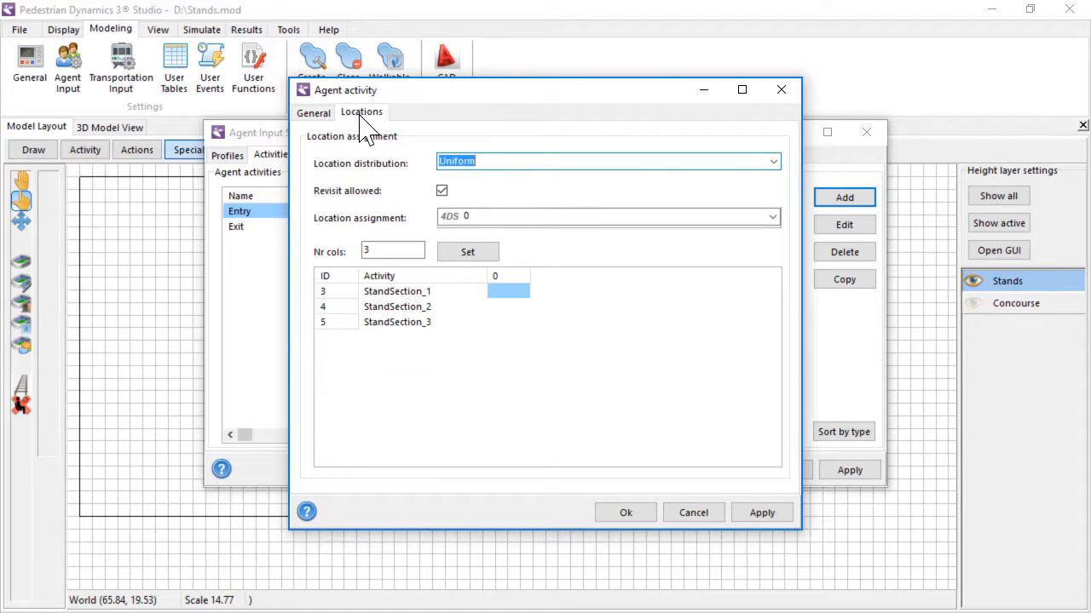
{"action": "left_click", "coordinate": [773, 162]}
{"action": "left_click", "coordinate": [699, 199]}
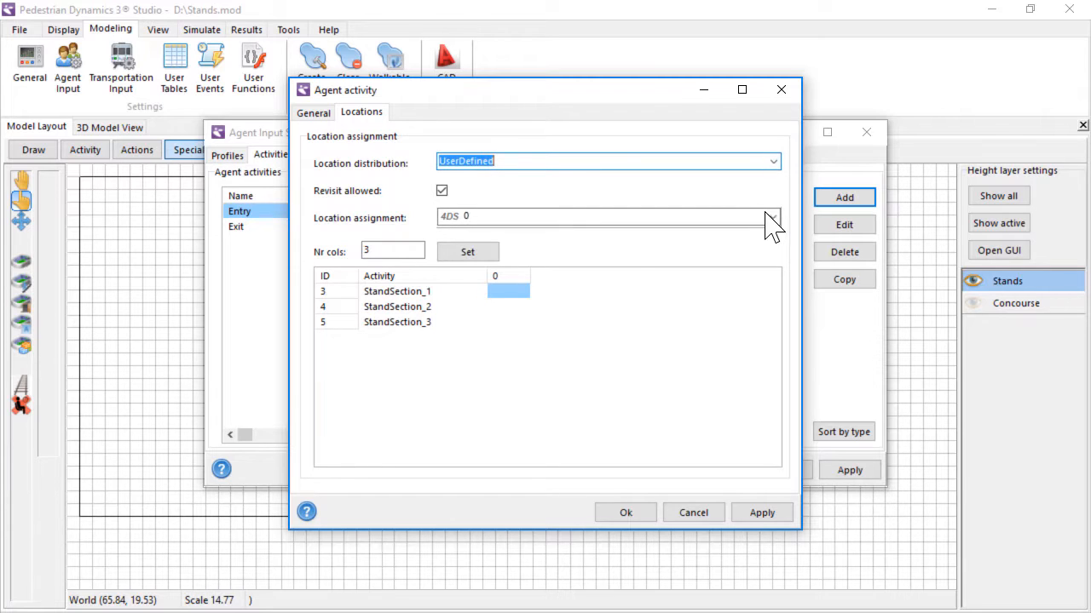
{"action": "left_click", "coordinate": [772, 217]}
{"action": "scroll", "coordinate": [771, 290], "scroll_direction": "down", "scroll_amount": 6}
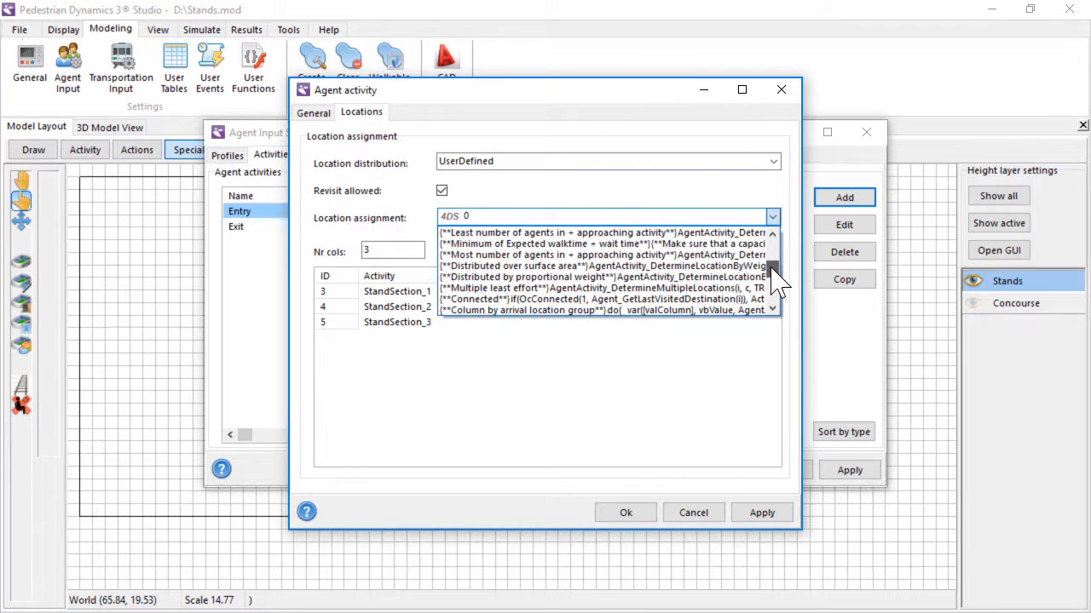
{"action": "scroll", "coordinate": [771, 285], "scroll_direction": "down", "scroll_amount": 1}
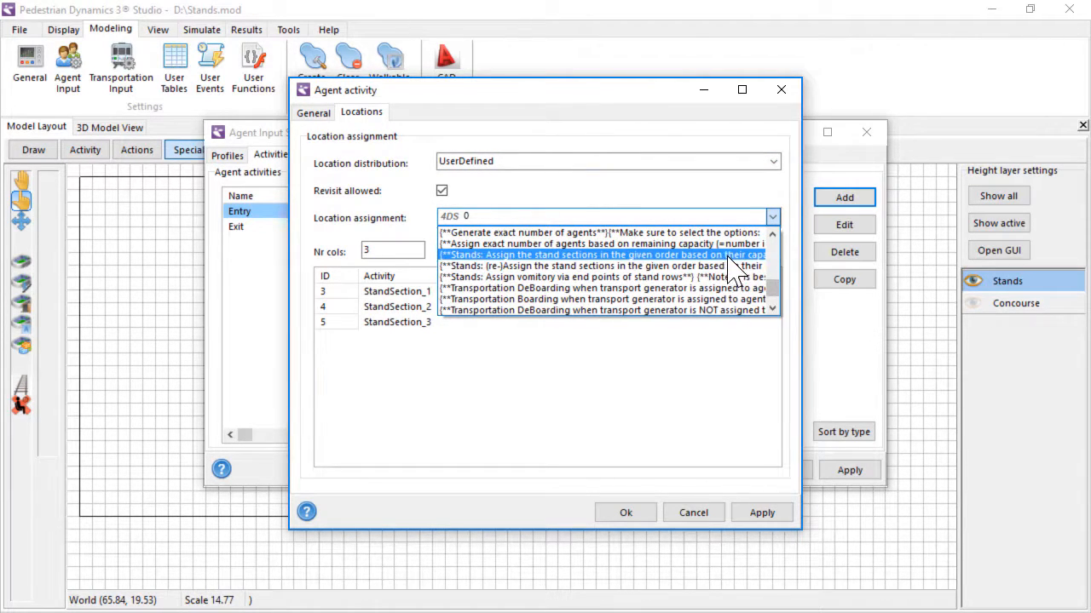
{"action": "left_click", "coordinate": [729, 256]}
{"action": "left_click", "coordinate": [626, 512]}
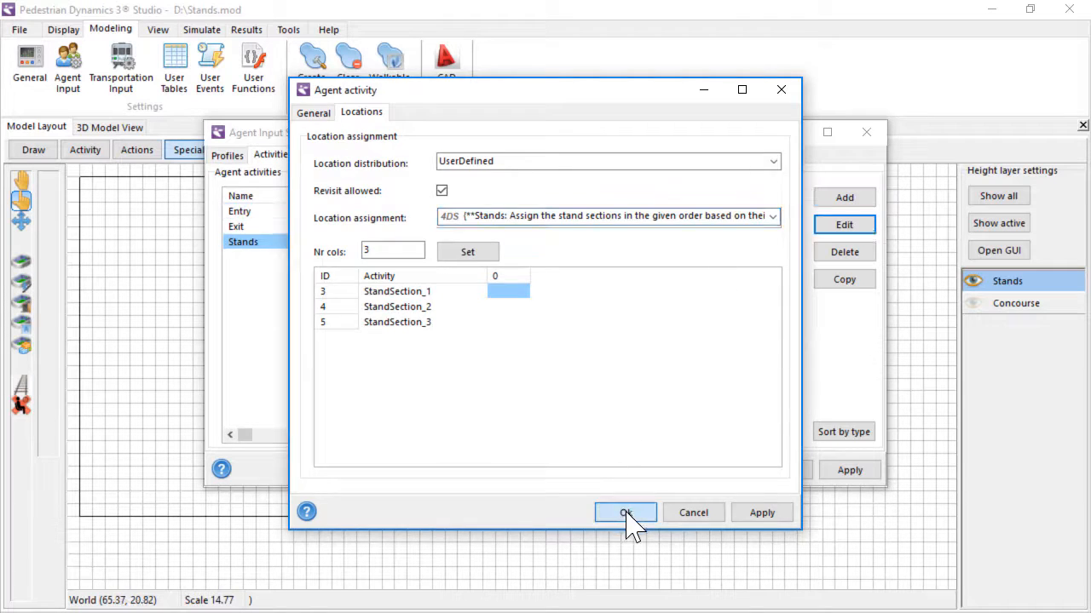
Rename the default activity route as Ingress_Route and replace its Exit activity with the Stands activity.
{"action": "left_click", "coordinate": [337, 158]}
{"action": "left_click", "coordinate": [837, 226]}
{"action": "double_click", "coordinate": [499, 188]}
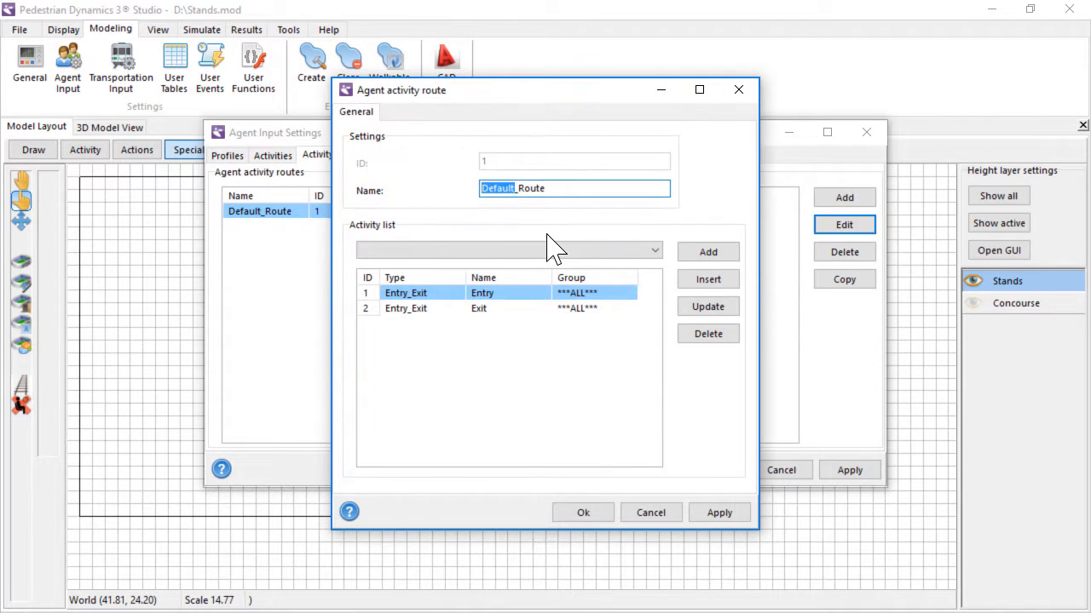
{"action": "type", "text": "Ingress"}
{"action": "left_click", "coordinate": [582, 309]}
{"action": "left_click", "coordinate": [652, 252]}
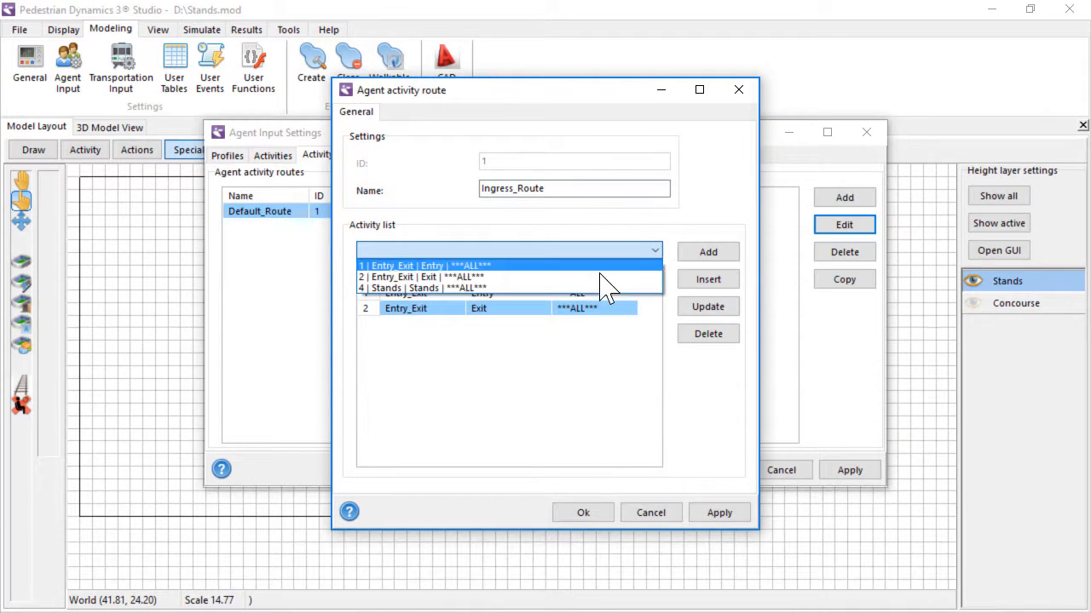
{"action": "left_click", "coordinate": [600, 283]}
{"action": "left_click", "coordinate": [708, 307]}
{"action": "left_click", "coordinate": [583, 512]}
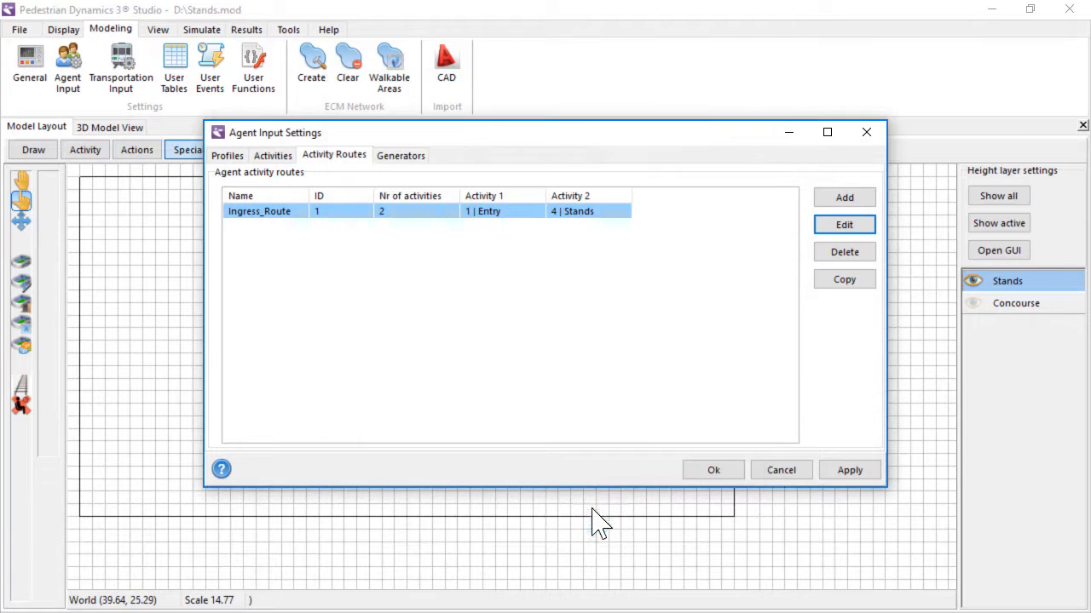
In the default generator's arrival row, set the number of agents to use the capacity of the stand sections.
{"action": "left_click", "coordinate": [402, 157]}
{"action": "left_click", "coordinate": [843, 229]}
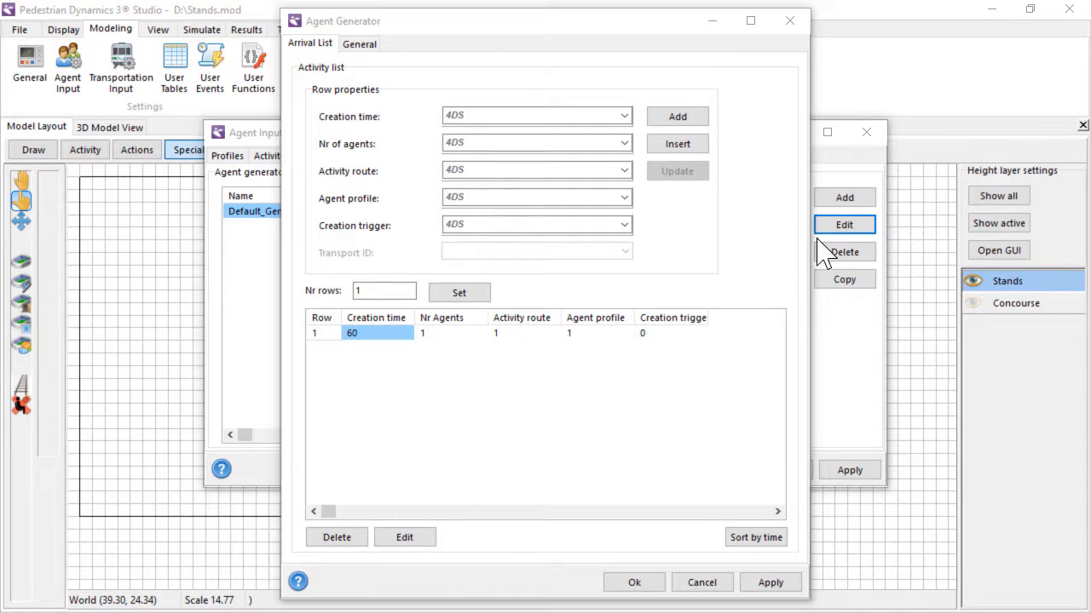
{"action": "left_click", "coordinate": [404, 538]}
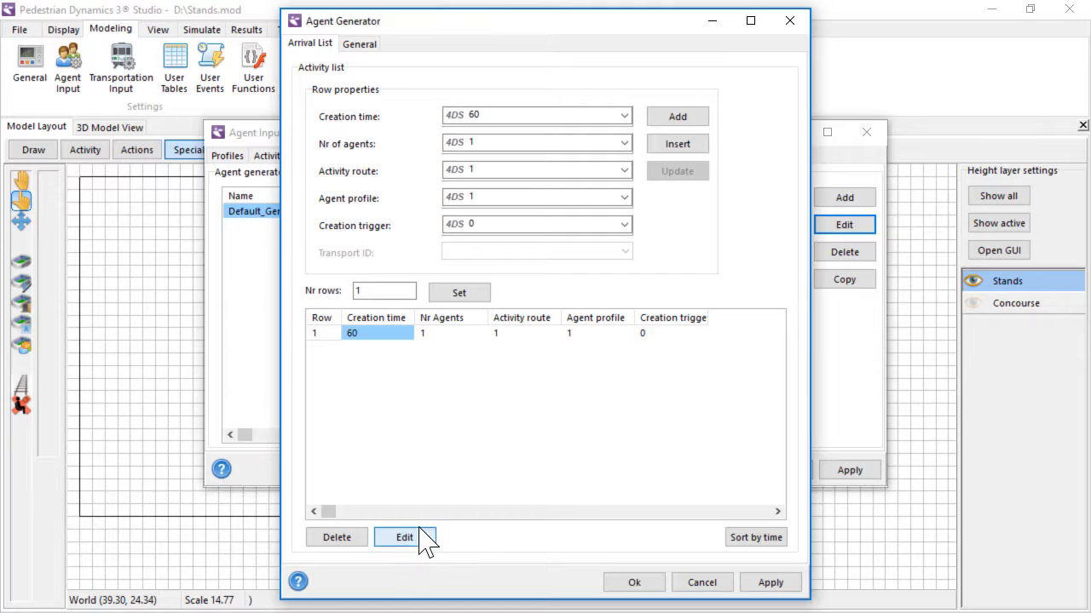
{"action": "left_click", "coordinate": [624, 143]}
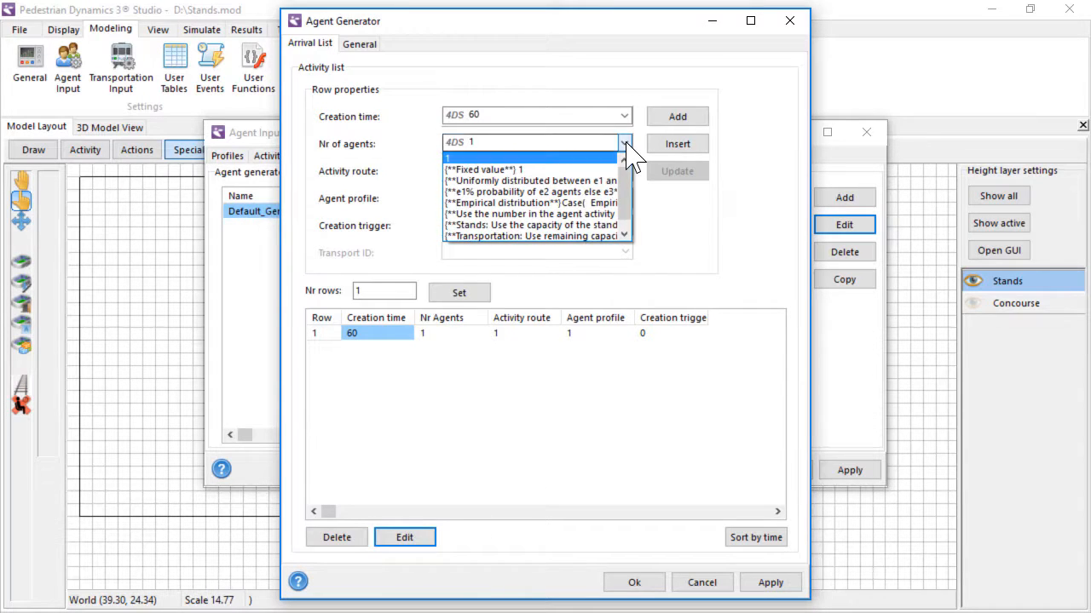
{"action": "left_click", "coordinate": [564, 225]}
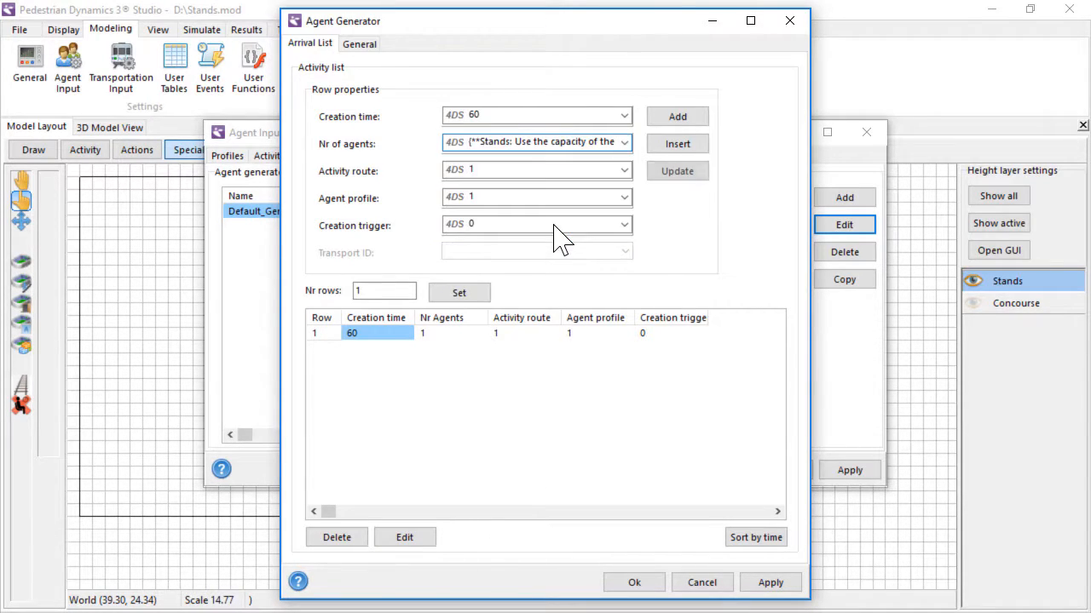
Edit the row number of the stands activity in the script that determines the number of agents.
{"action": "double_click", "coordinate": [564, 143]}
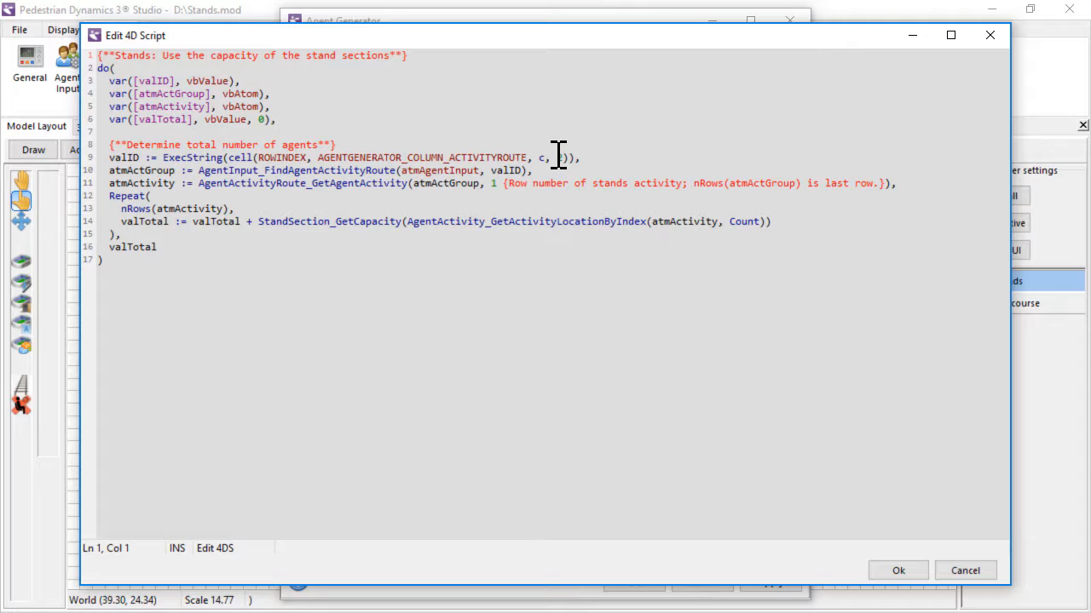
{"action": "double_click", "coordinate": [492, 184]}
{"action": "left_click", "coordinate": [899, 571]}
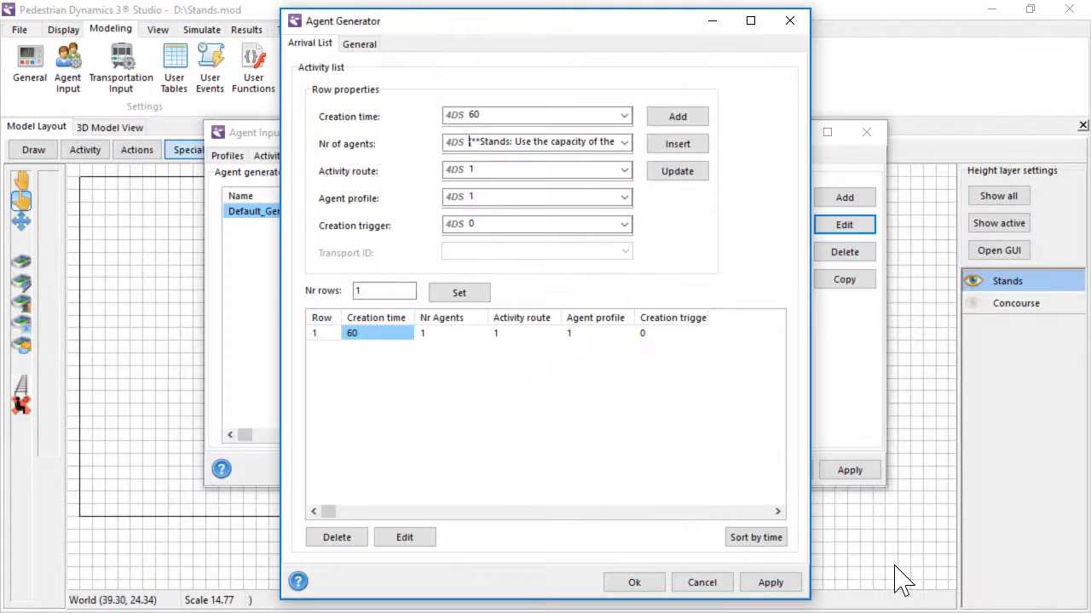
Set the arrival row's activity route to Ingress_Route and its creation time to 0, and update the row.
{"action": "left_click", "coordinate": [625, 170]}
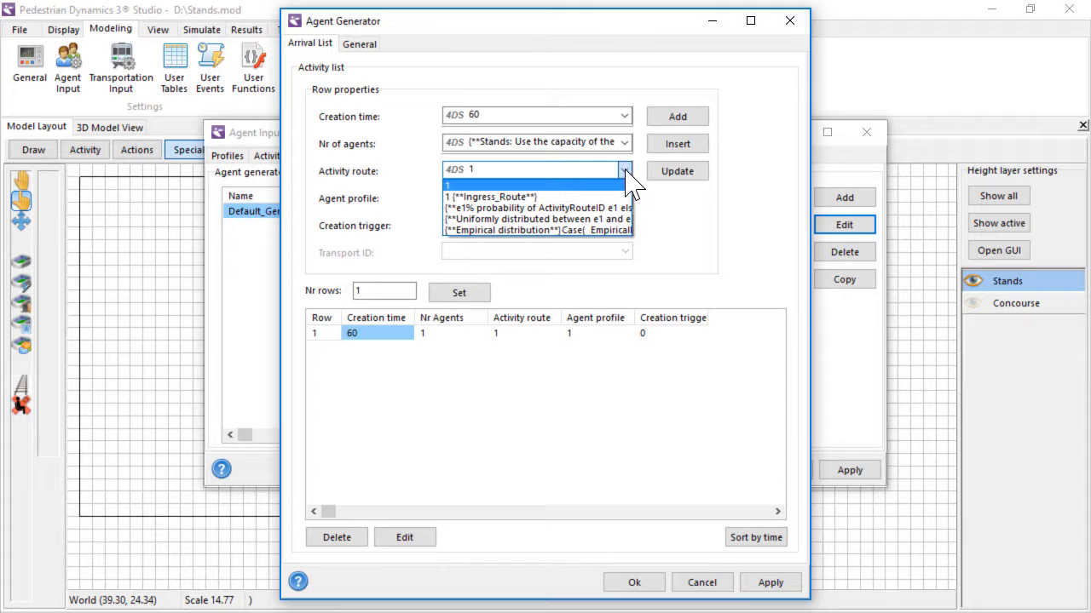
{"action": "left_click", "coordinate": [592, 196]}
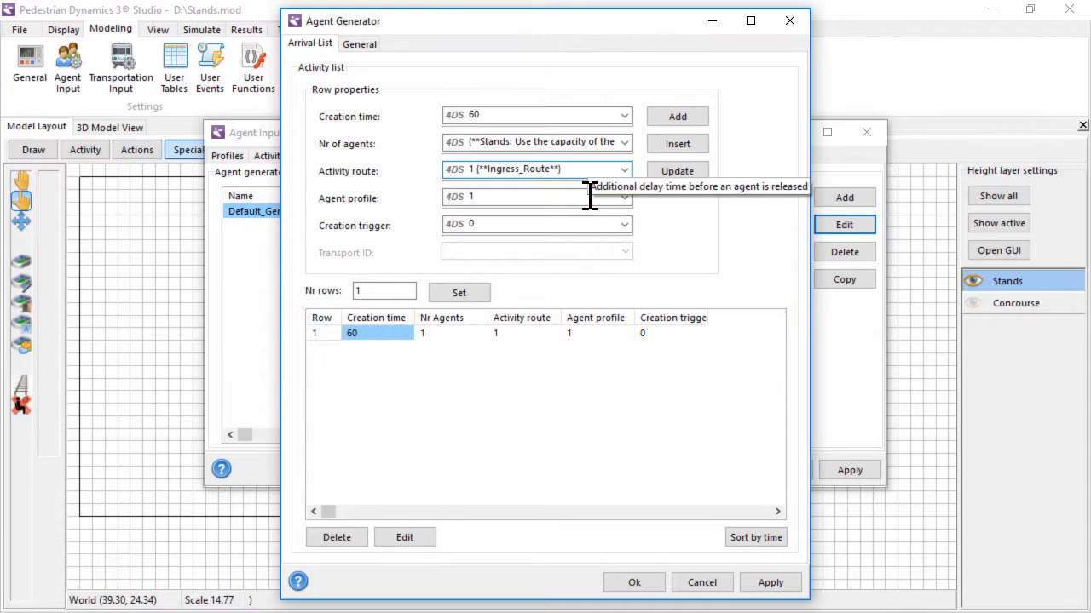
{"action": "double_click", "coordinate": [494, 115]}
{"action": "type", "text": "0"}
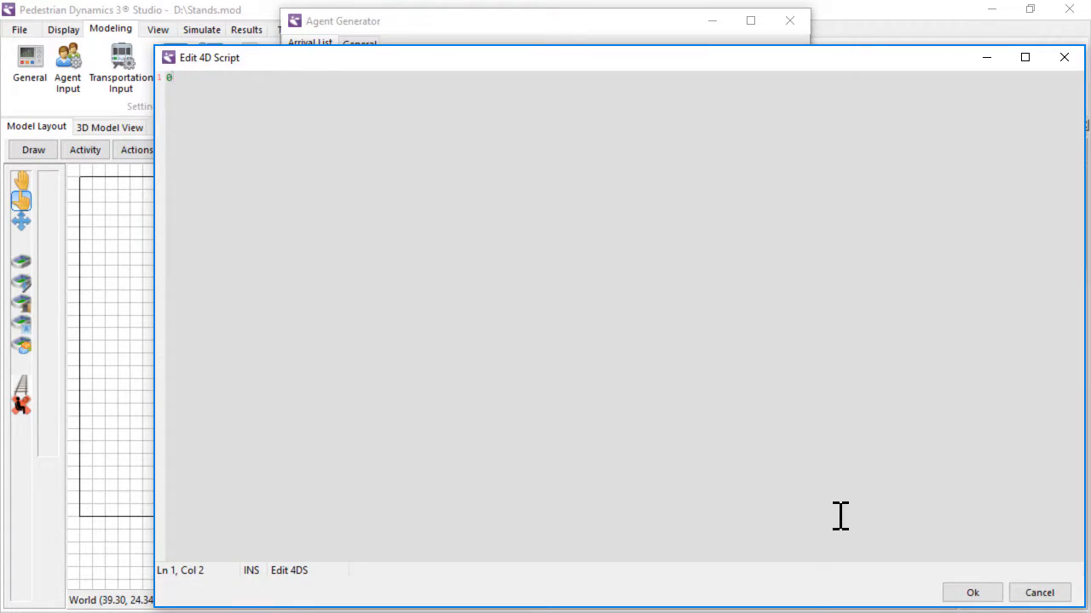
{"action": "left_click", "coordinate": [971, 592]}
{"action": "left_click", "coordinate": [681, 176]}
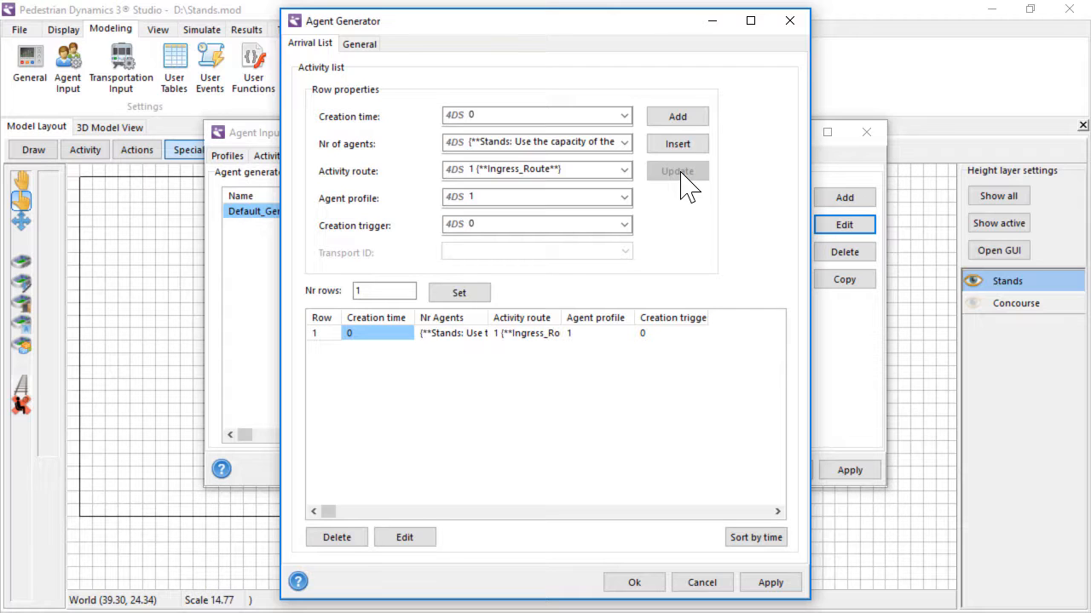
Set the arrival row's creation trigger to Determine final destination and update the row.
{"action": "left_click", "coordinate": [625, 224]}
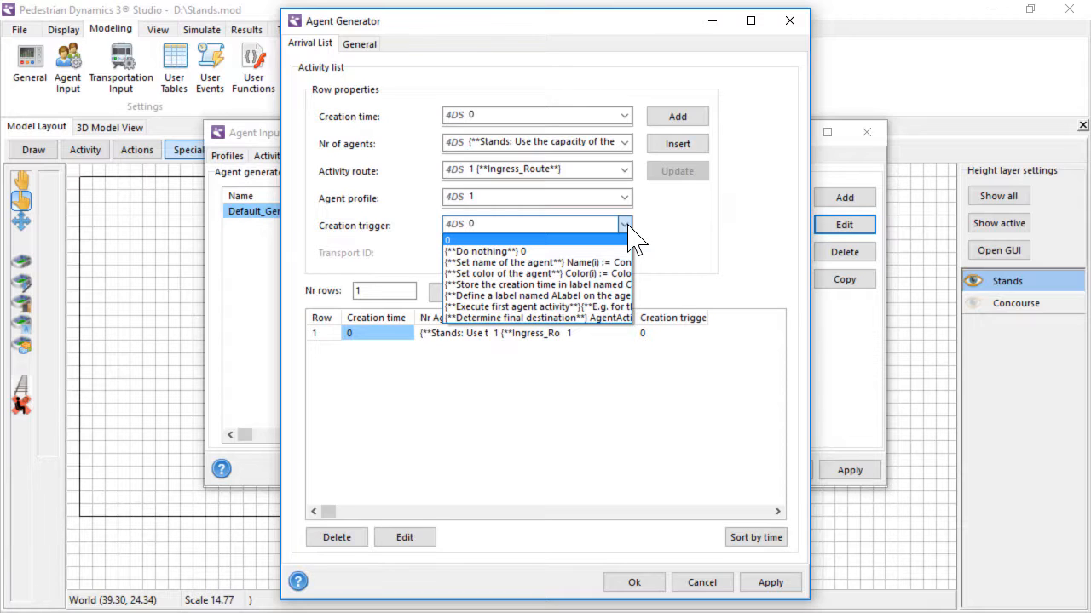
{"action": "left_click", "coordinate": [580, 318]}
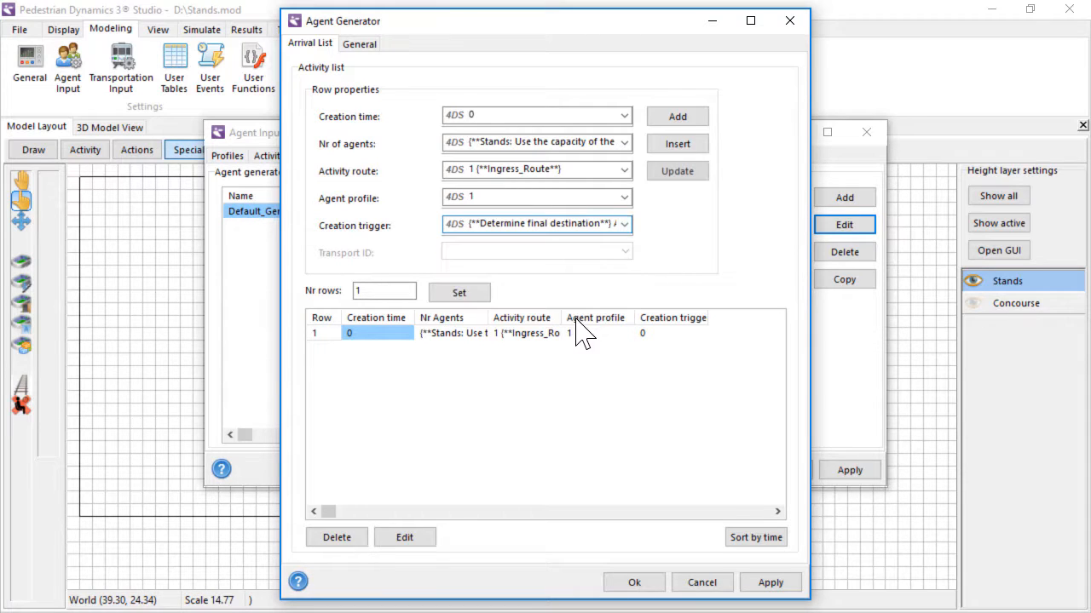
{"action": "left_click", "coordinate": [673, 172]}
In the default generator's general settings, set the repetitive mode to NoRepeat.
{"action": "left_click", "coordinate": [359, 44]}
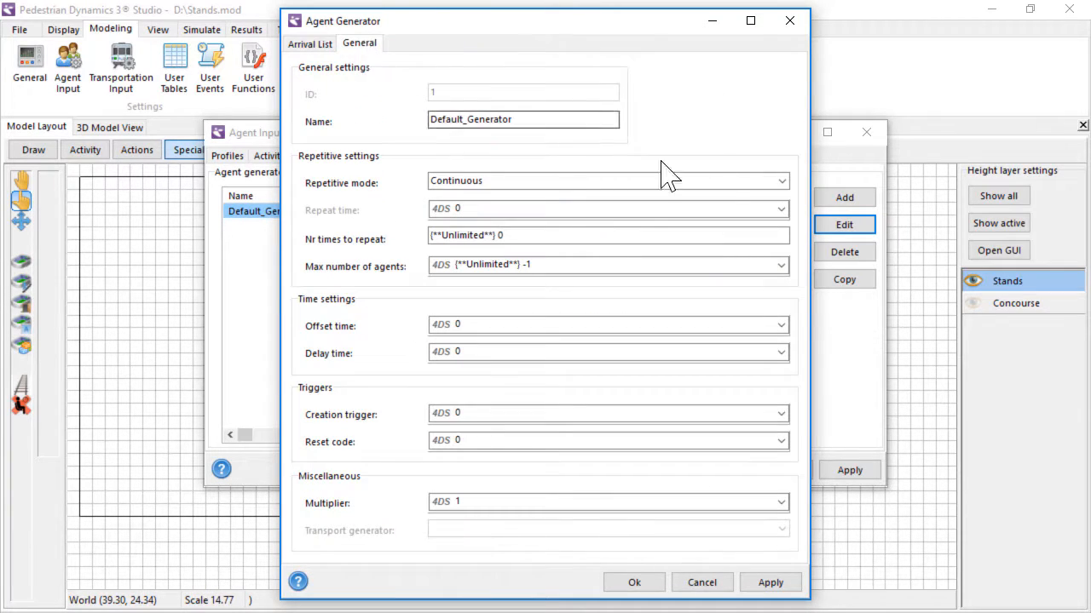
{"action": "left_click", "coordinate": [781, 182]}
{"action": "left_click", "coordinate": [742, 212]}
Set the generator's delay time to the uniform distribution between e1 and e2, and edit its script to express it in minutes with mins(.
{"action": "left_click", "coordinate": [781, 352]}
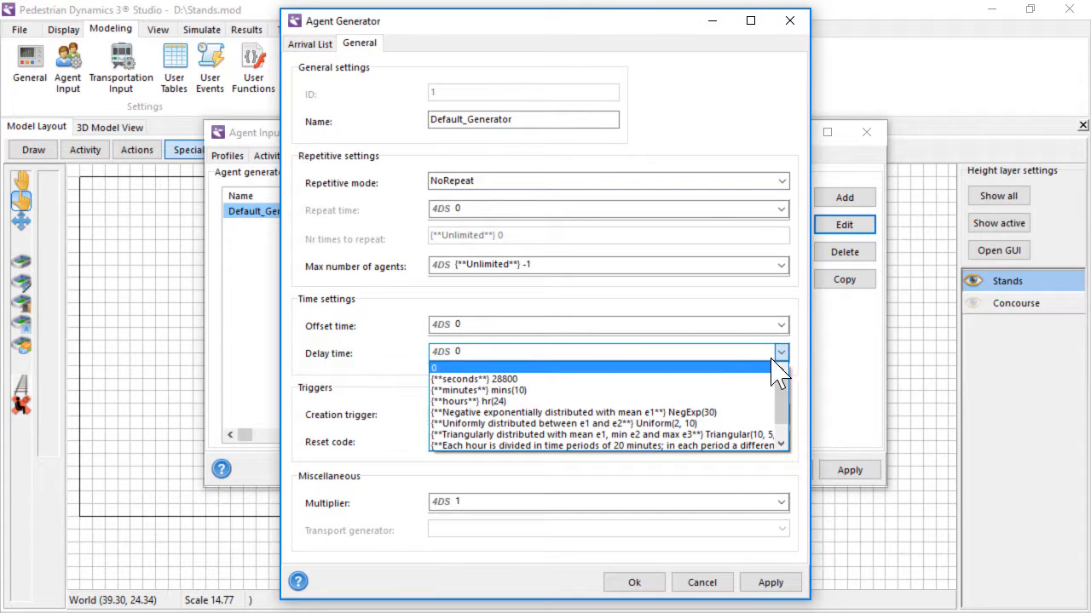
{"action": "left_click", "coordinate": [664, 424]}
{"action": "double_click", "coordinate": [663, 353]}
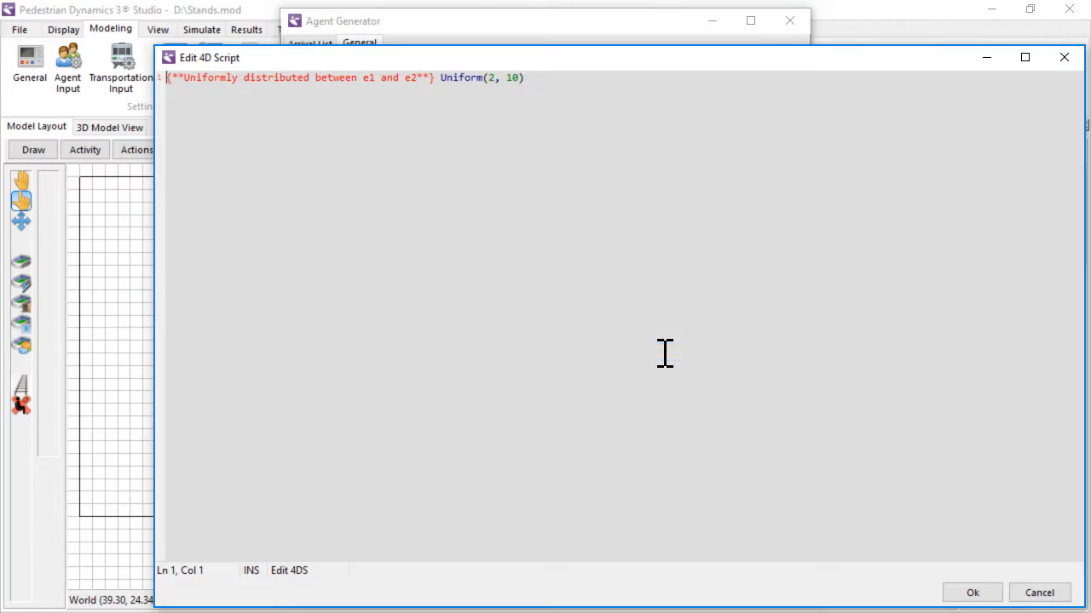
{"action": "left_click", "coordinate": [443, 77]}
{"action": "type", "text": "mins("}
{"action": "left_click", "coordinate": [959, 594]}
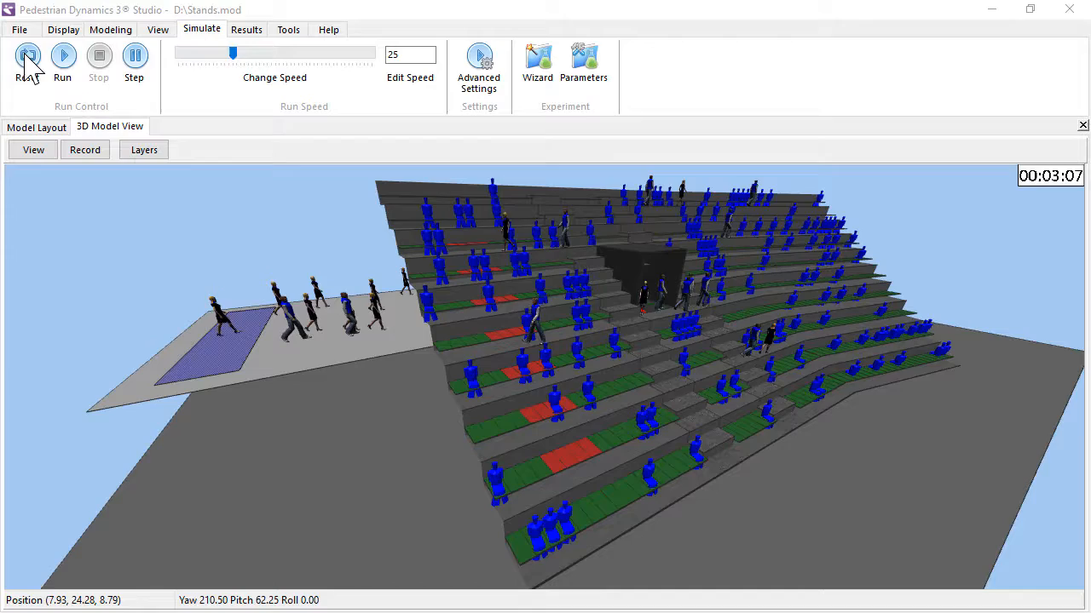
Reset the simulation and run it in the 3D model view to watch agents fill the stands.
{"action": "left_click", "coordinate": [28, 58]}
{"action": "left_click", "coordinate": [62, 58]}
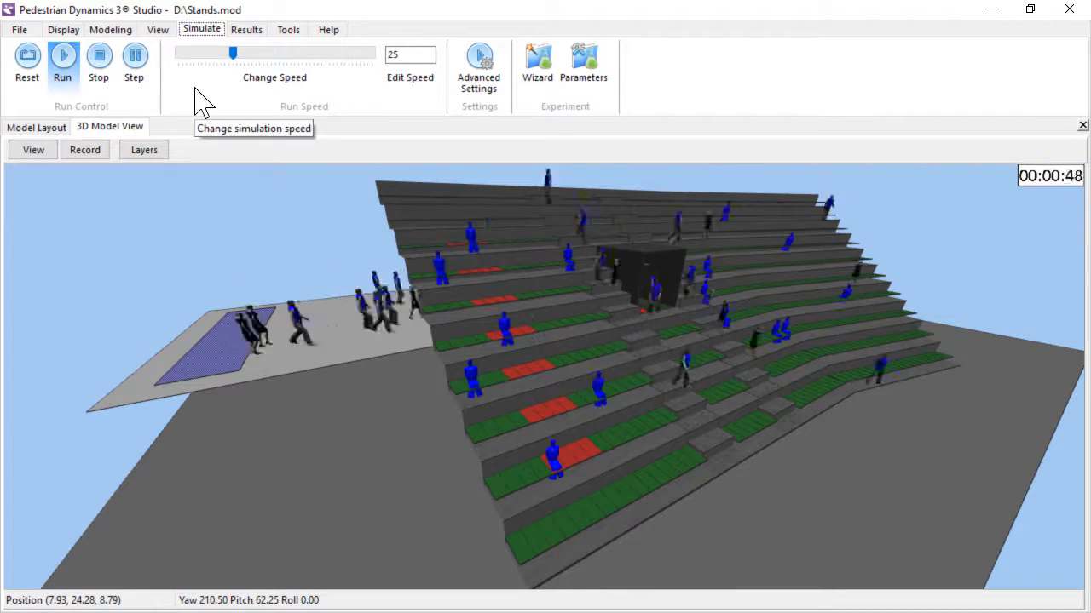